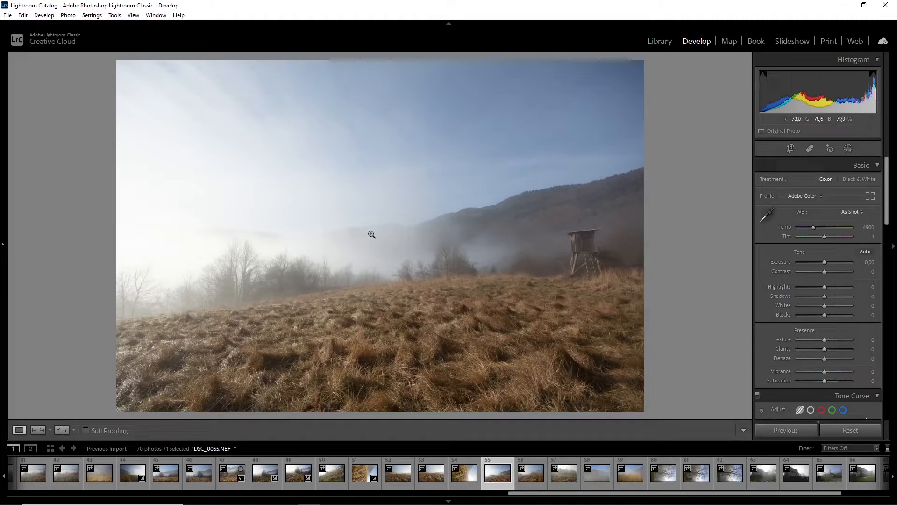
Examine the foggy landscape photo up close, from the misty trees across the meadow to the wooden hunting tower
left_click(157, 299)
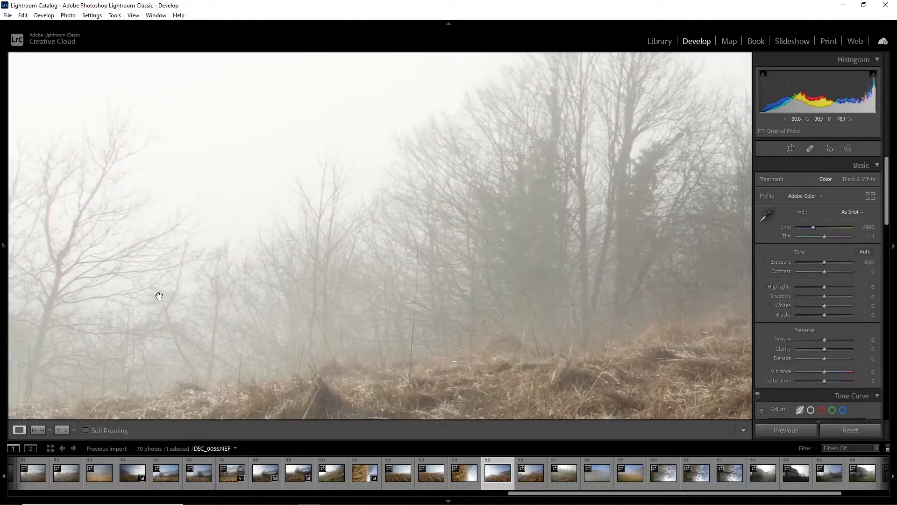
left_click_drag(282, 301, 279, 269)
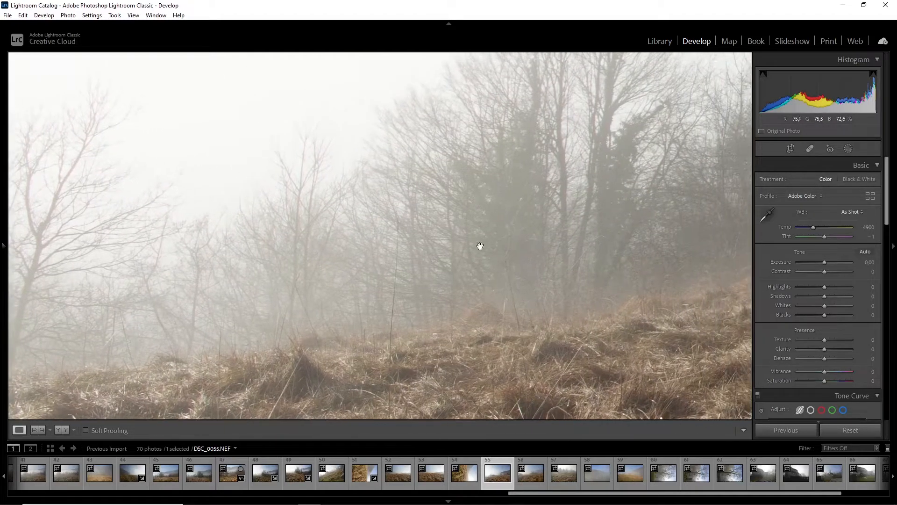
left_click_drag(697, 246, 260, 326)
left_click_drag(642, 206, 150, 224)
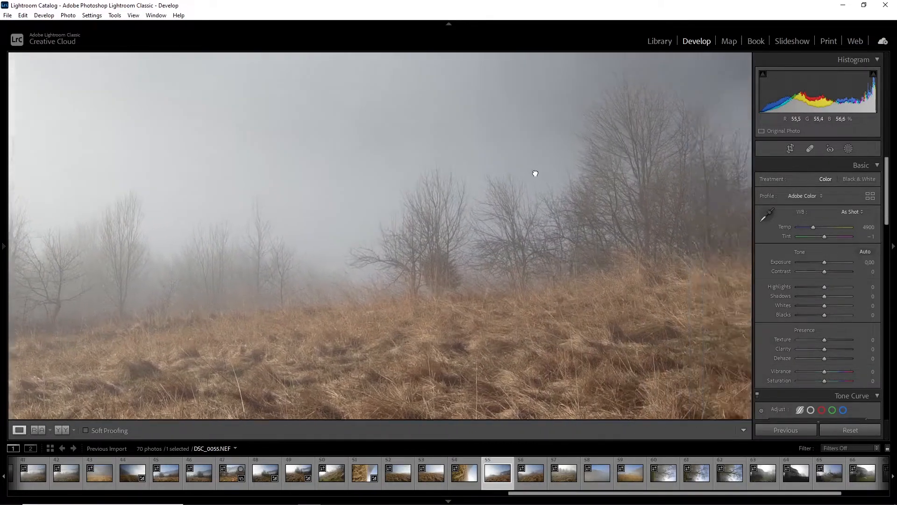
left_click_drag(535, 172, 187, 215)
left_click_drag(652, 309, 212, 352)
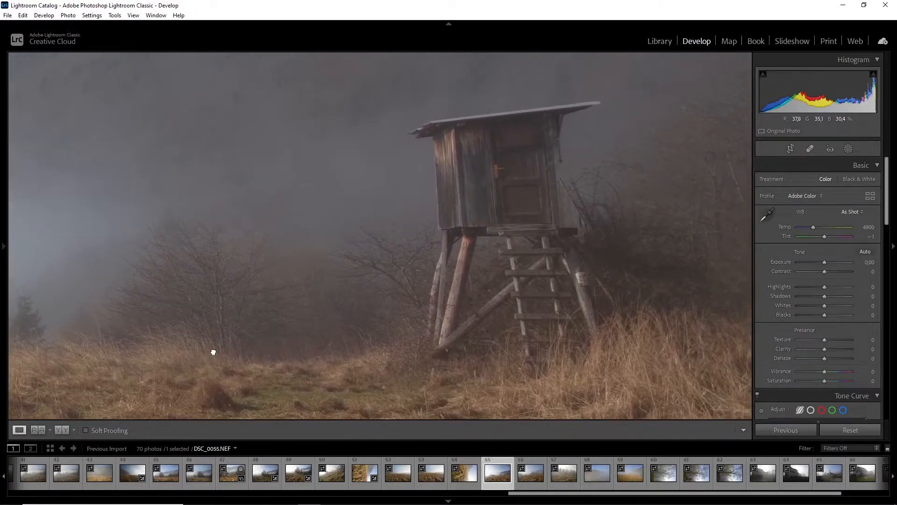
left_click(369, 279)
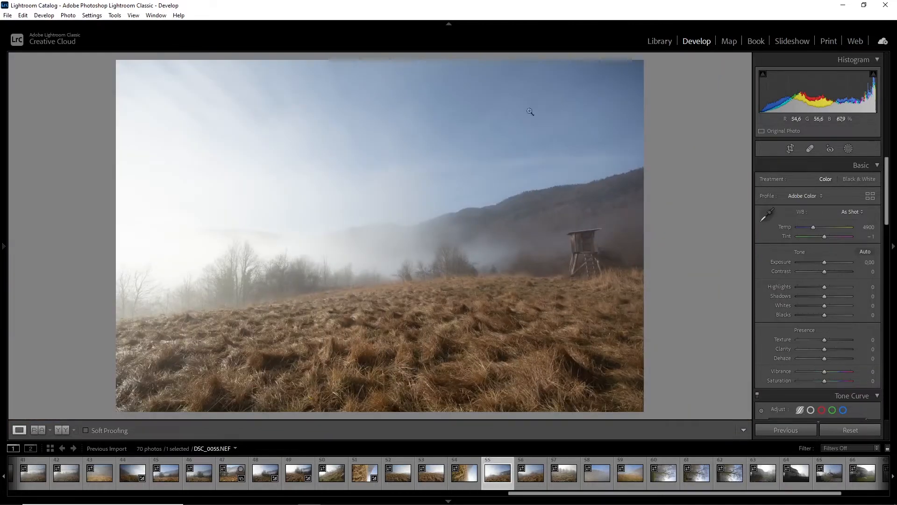
Crop the photo to a 2 x 5 panorama, keeping the hills, the tower and part of the grass in frame
left_click(792, 148)
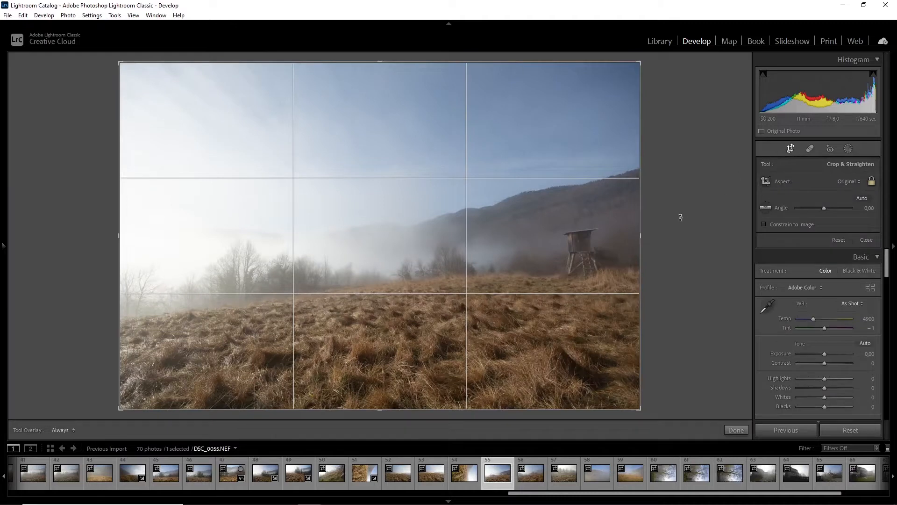
left_click(858, 183)
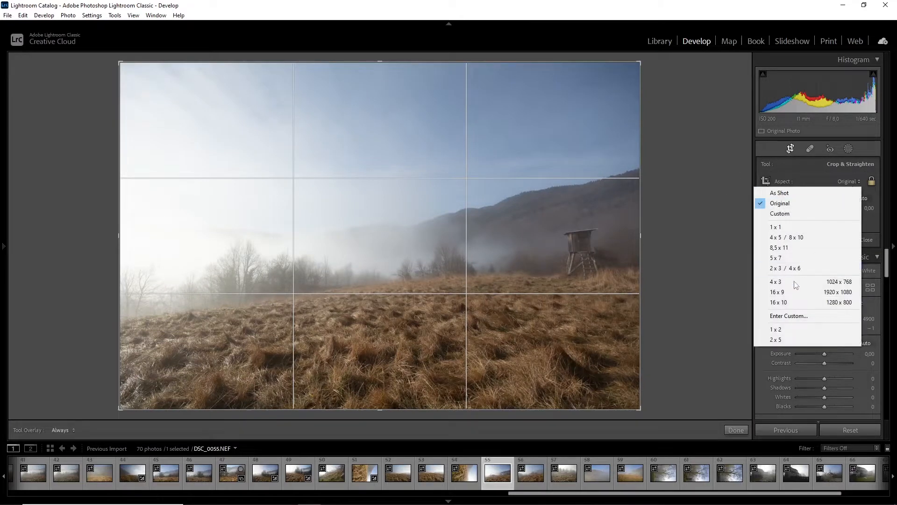
left_click(784, 340)
left_click_drag(532, 256, 540, 235)
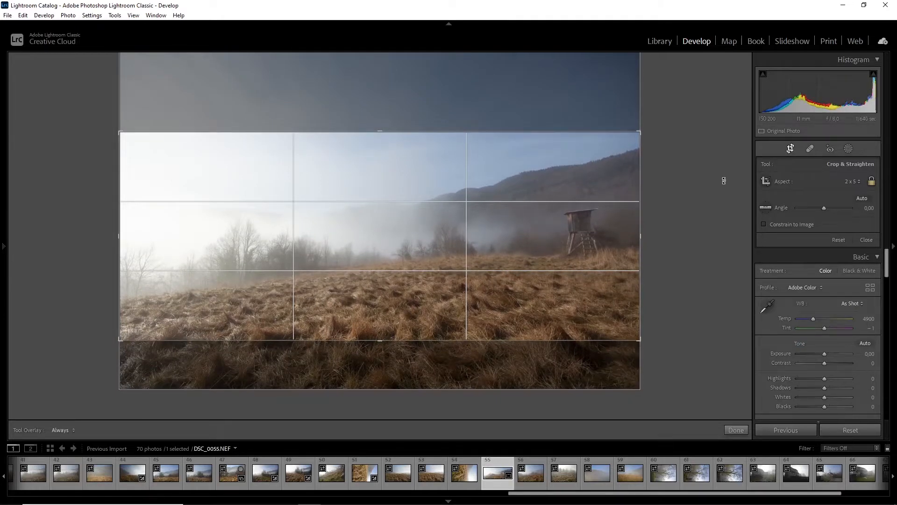
left_click(790, 149)
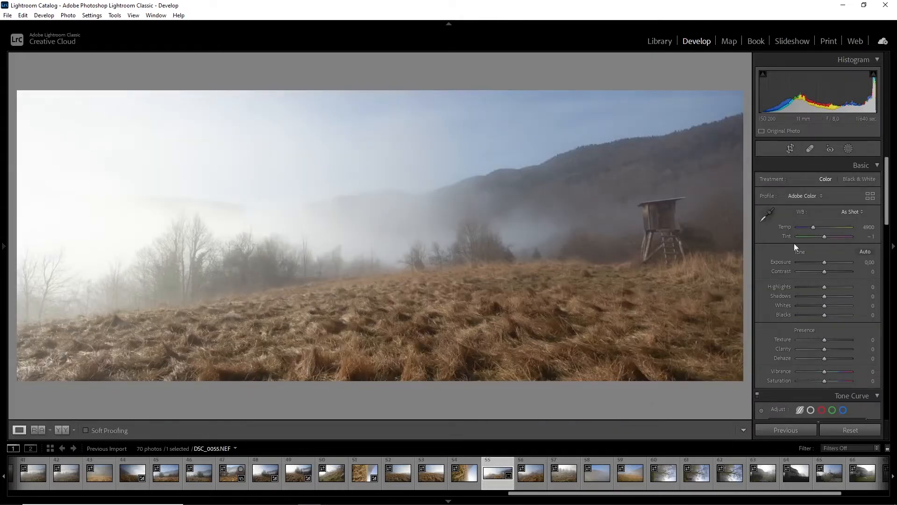
Set the photo's Exposure to −0.26, Highlights to −77, Shadows to −25 and Whites to +33
left_click_drag(826, 262, 823, 261)
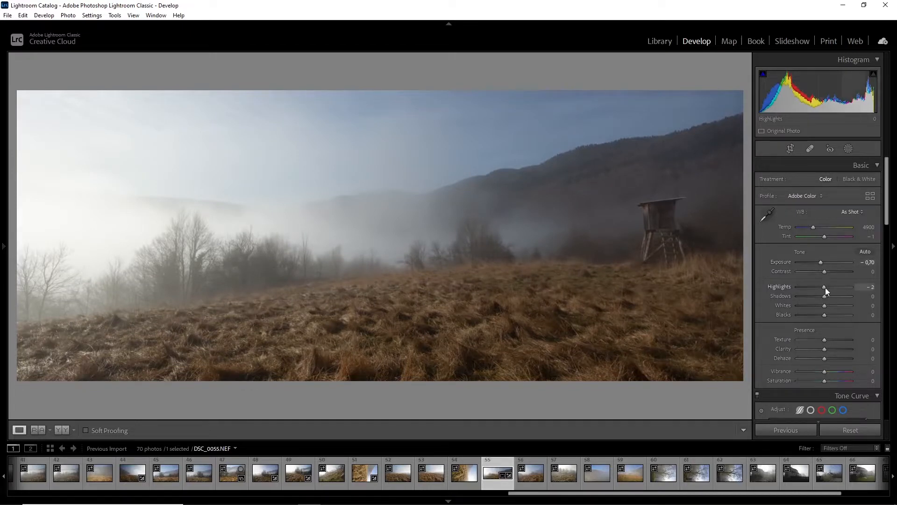
left_click_drag(813, 287, 822, 263)
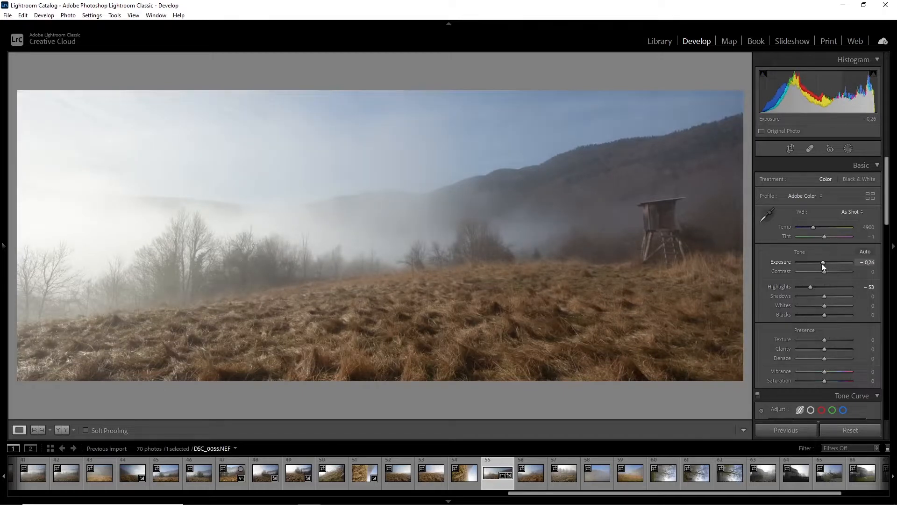
left_click_drag(824, 296, 827, 314)
double_click(825, 313)
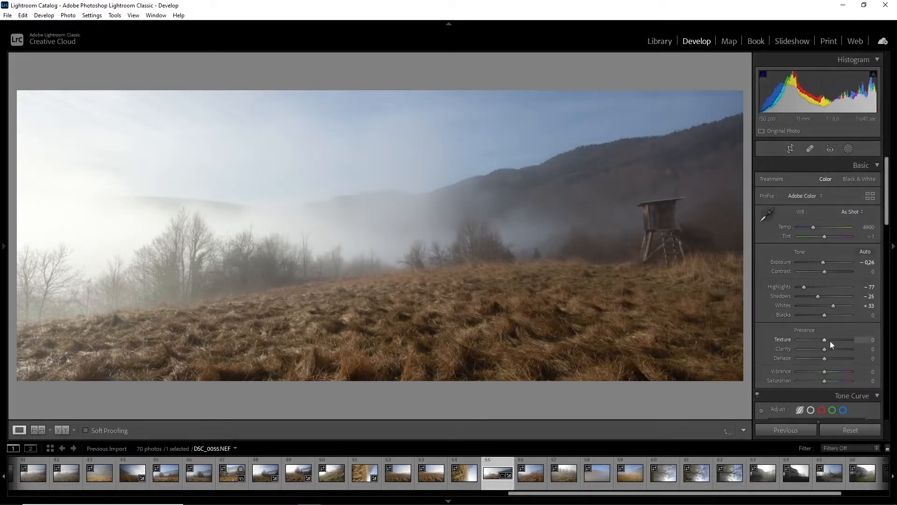
Cool the photo's white balance by setting the colour temperature to 3228
scroll(887, 224, "down", 3)
scroll(887, 219, "up", 3)
left_click_drag(813, 228, 804, 228)
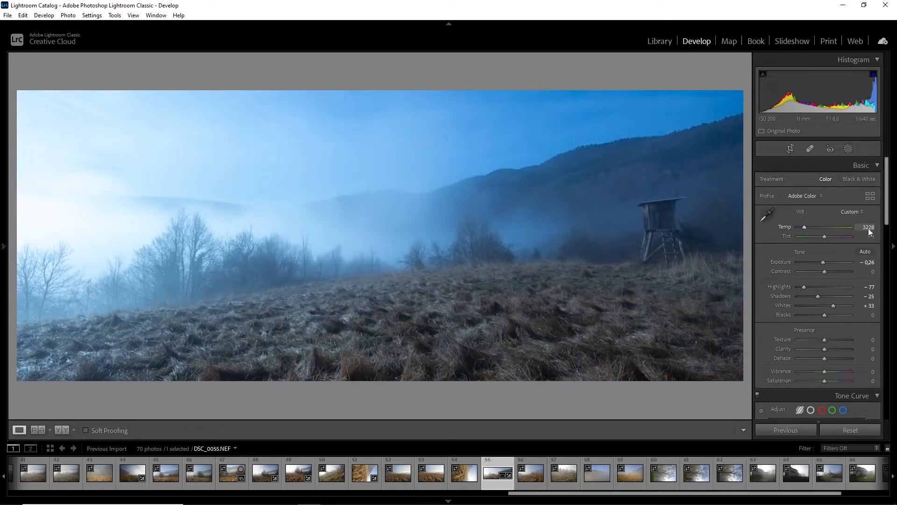
Add contrast with the Tone Curve by setting Highlights to +16, Darks to −14 and Shadows to −27
left_click_drag(887, 210, 876, 269)
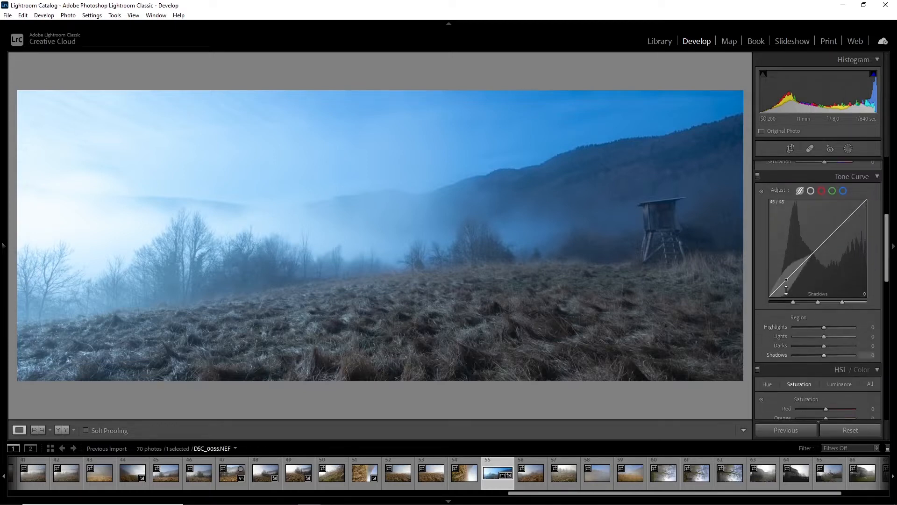
left_click_drag(823, 355, 829, 327)
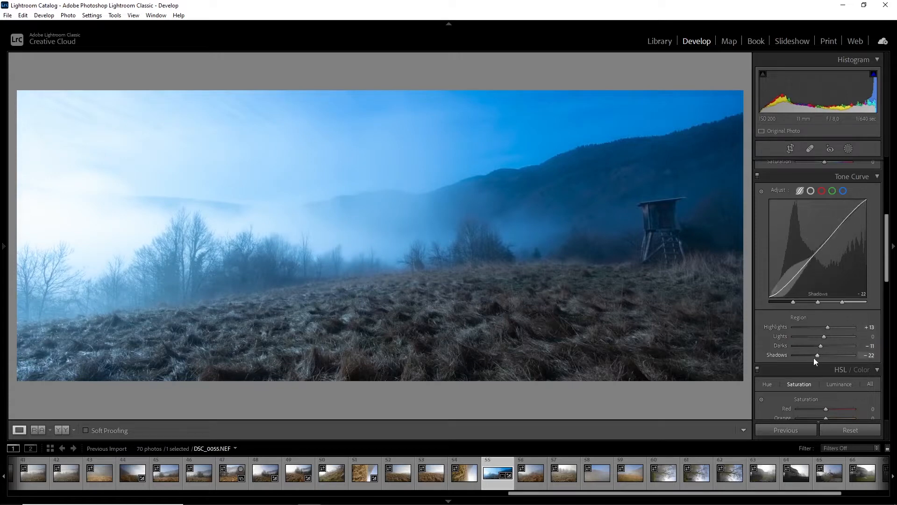
left_click_drag(817, 355, 828, 326)
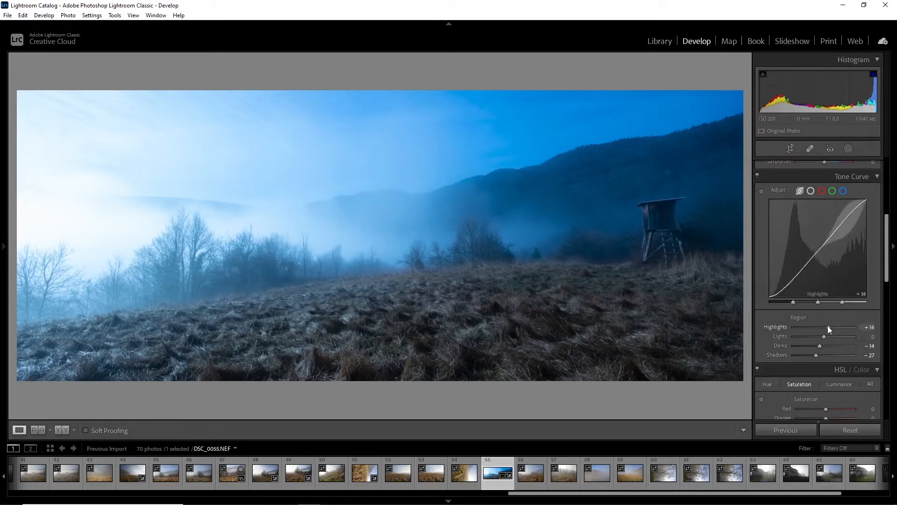
Tone down the blues by setting Blue luminance to about −22 and Blue saturation to −50
scroll(827, 265, "down", 5)
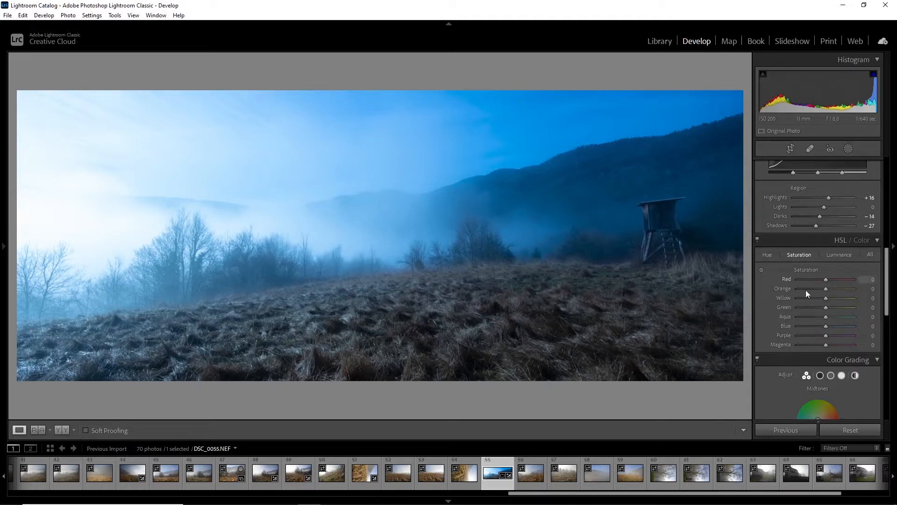
left_click_drag(827, 327, 818, 326)
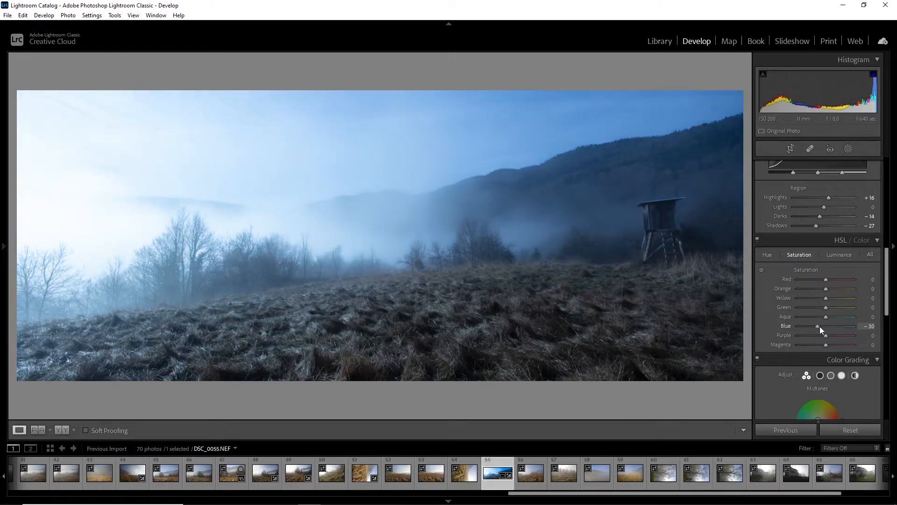
left_click_drag(820, 326, 821, 326)
left_click(837, 255)
left_click_drag(824, 326, 817, 326)
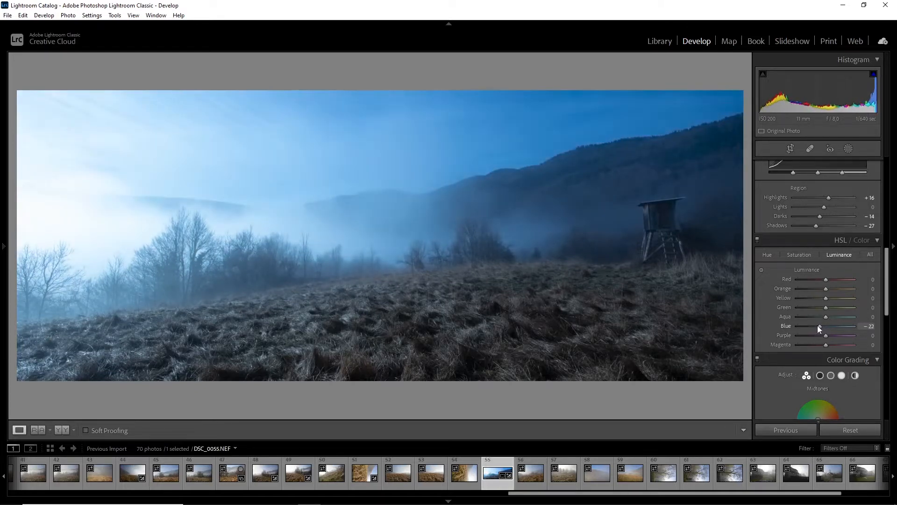
left_click(808, 256)
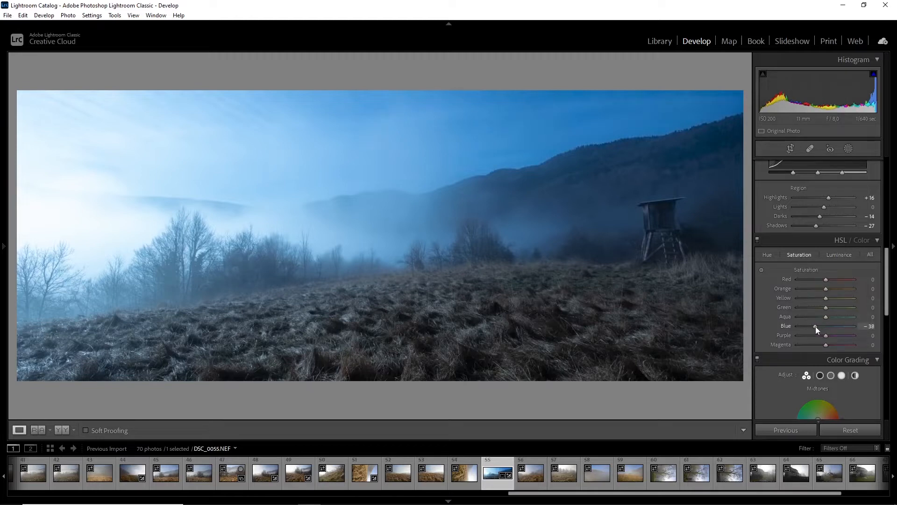
left_click_drag(815, 326, 812, 326)
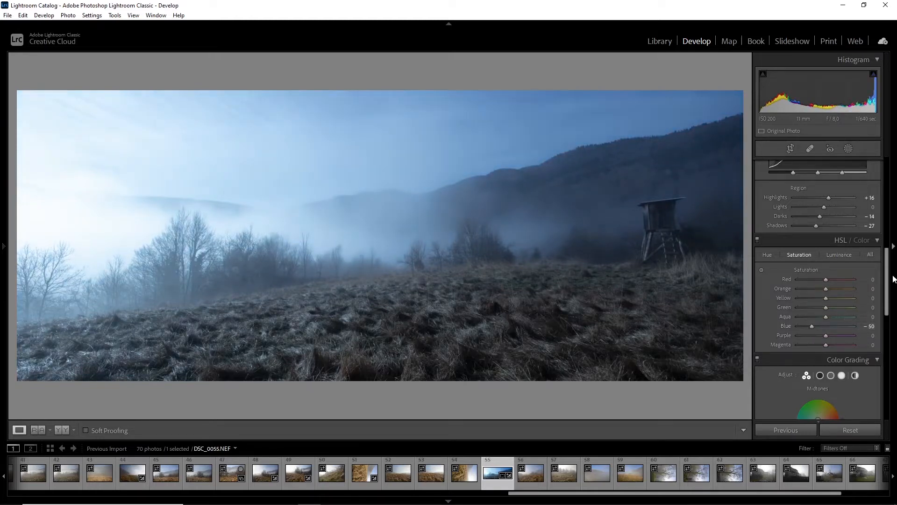
Enable Remove Chromatic Aberration in the lens corrections
left_click_drag(887, 281, 883, 351)
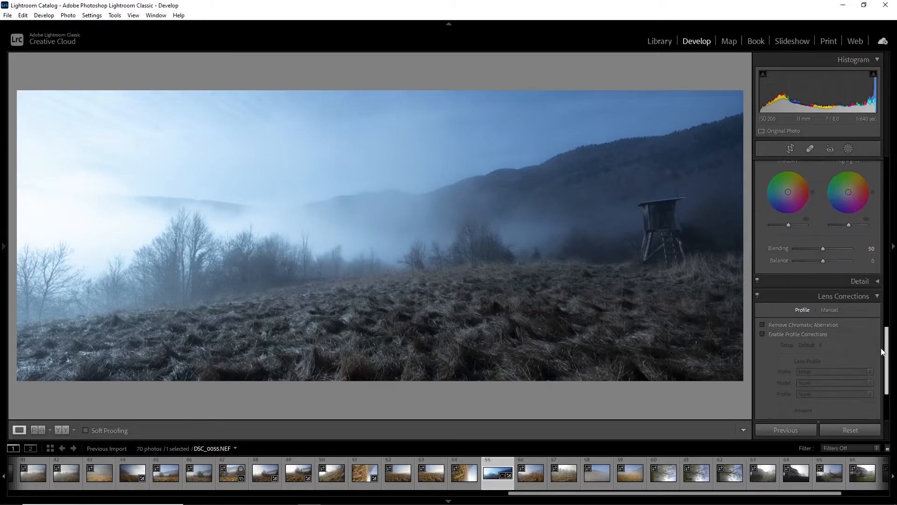
left_click(770, 324)
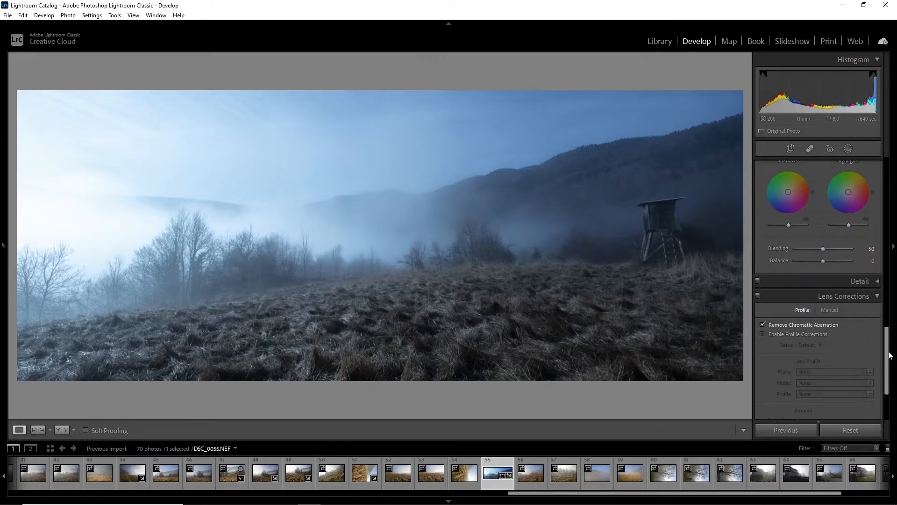
Add a slightly tilted linear gradient mask from the sky down to the tree line, hide its overlay and keep Amount at 100
left_click_drag(888, 356, 891, 180)
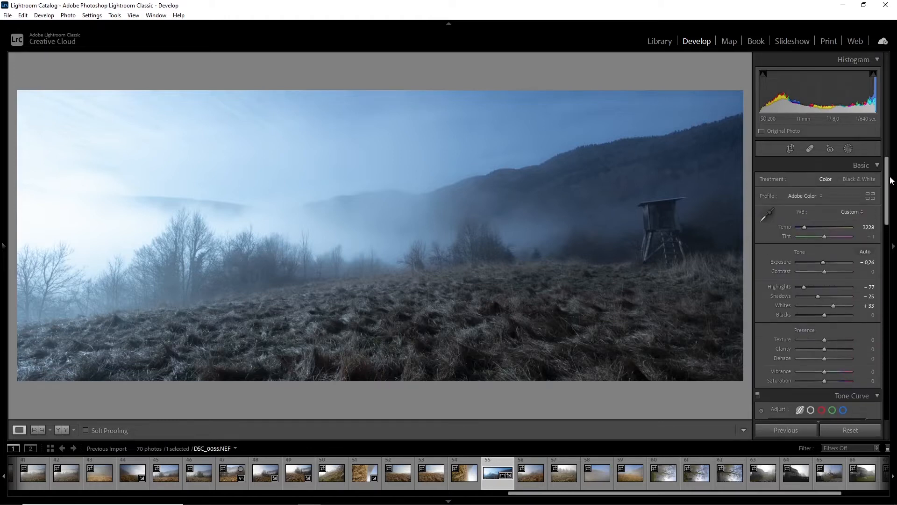
left_click(849, 148)
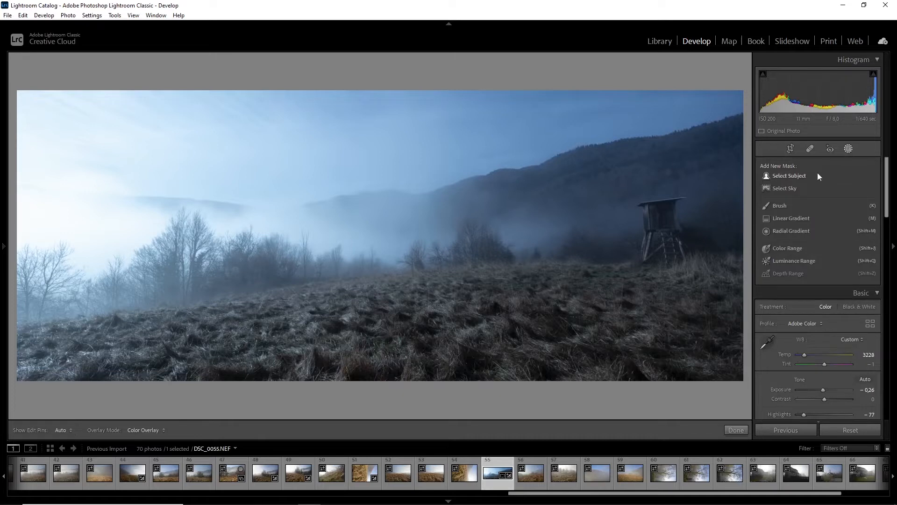
left_click(792, 219)
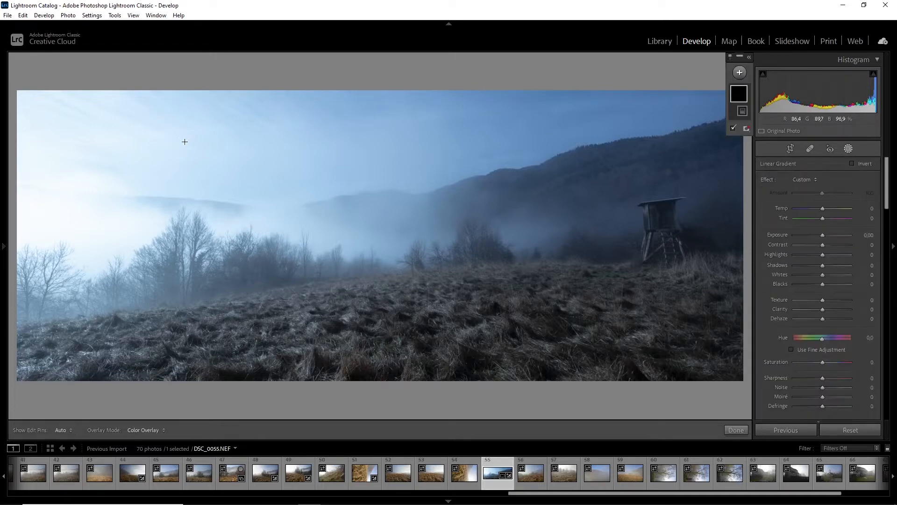
left_click_drag(184, 140, 215, 280)
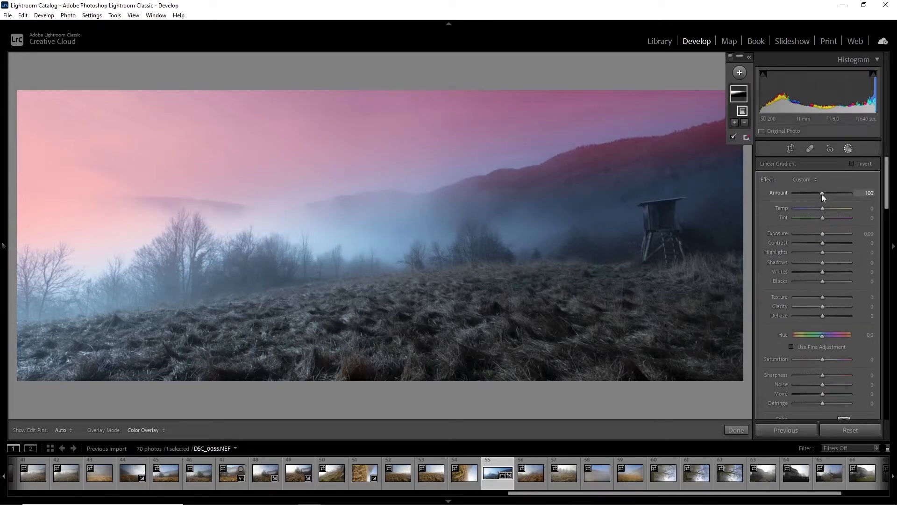
key("o")
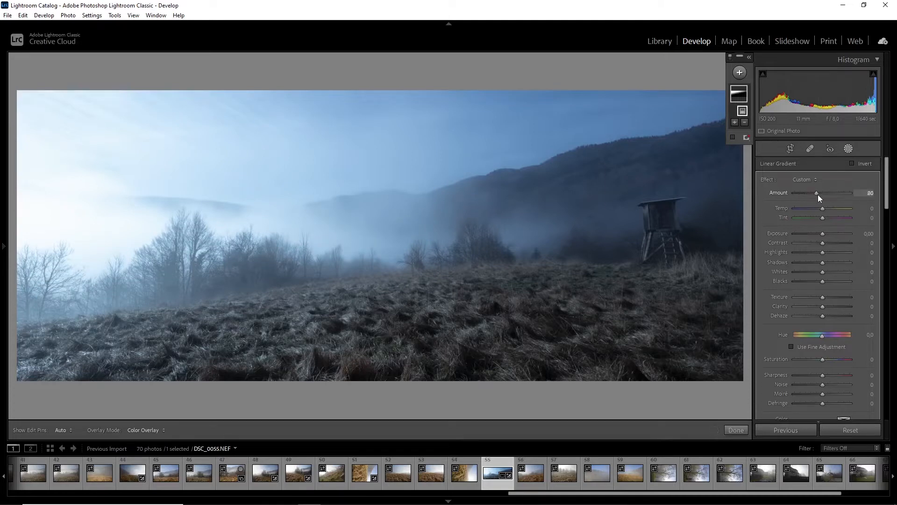
double_click(818, 194)
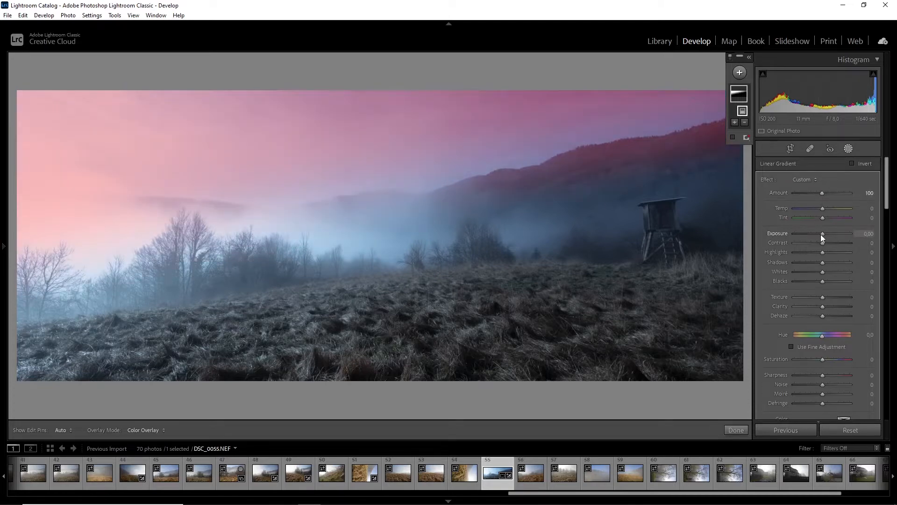
Darken the sky gradient with Exposure −3.60, Temp −16, Highlights −21, Shadows −36, Whites 21 and Clarity 21
left_click_drag(822, 235, 797, 235)
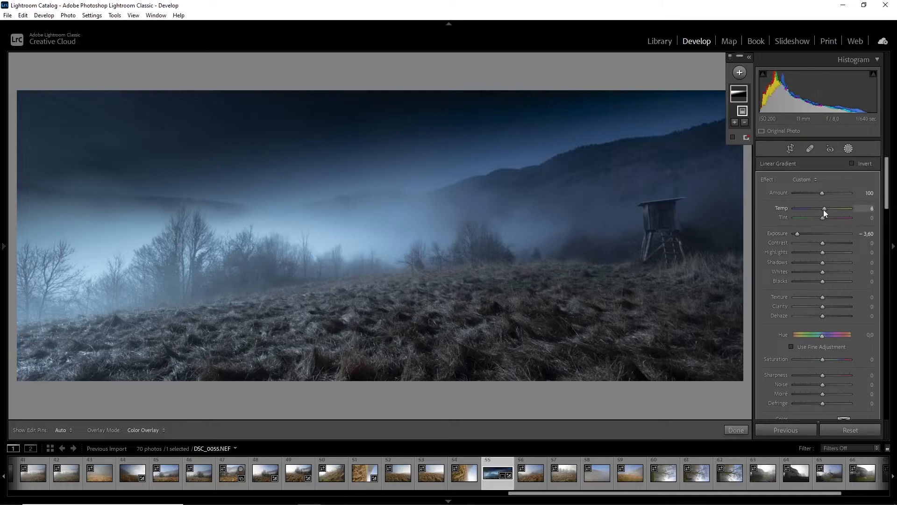
left_click_drag(824, 210, 817, 211)
mouse_move(823, 262)
left_mouse_down()
mouse_move(812, 263)
mouse_move(839, 264)
mouse_move(809, 265)
mouse_move(812, 253)
mouse_move(804, 254)
mouse_move(816, 253)
mouse_move(830, 273)
left_mouse_up()
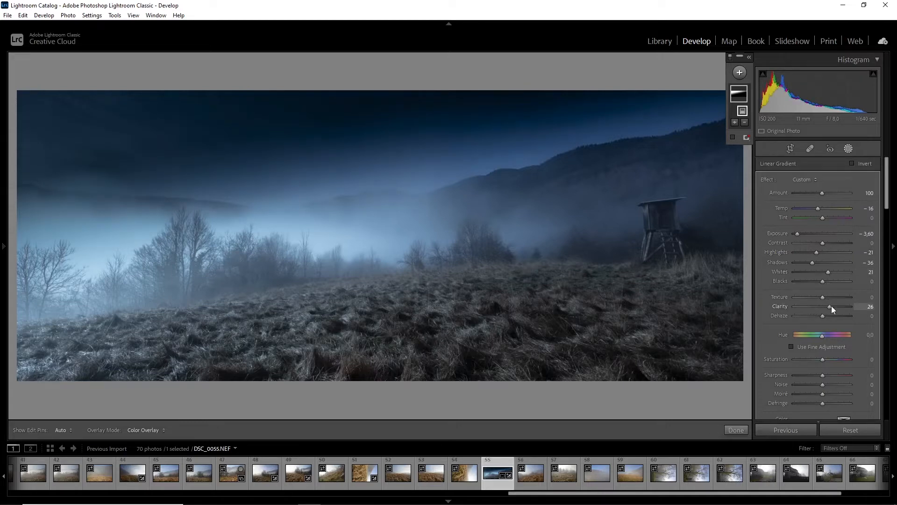
left_click_drag(832, 307, 827, 307)
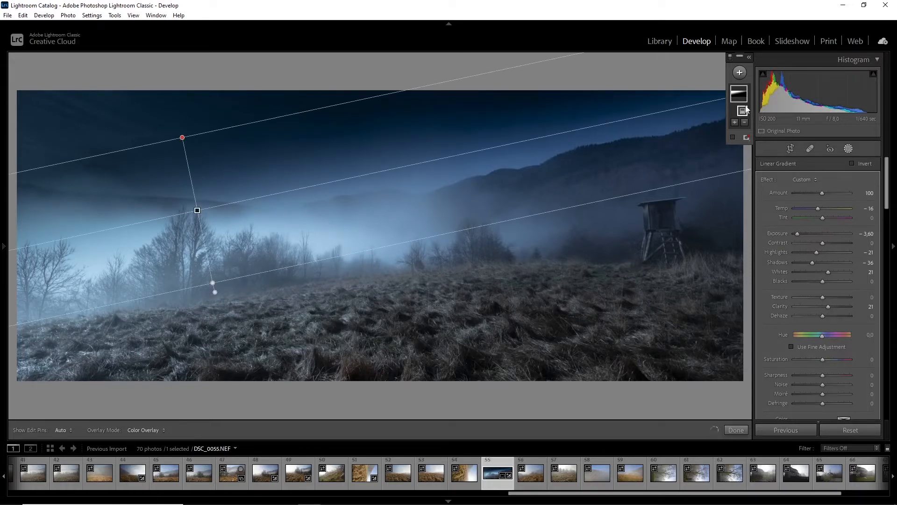
Expand the masks list and rename the sky gradient mask to "sky"
mouse_move(746, 112)
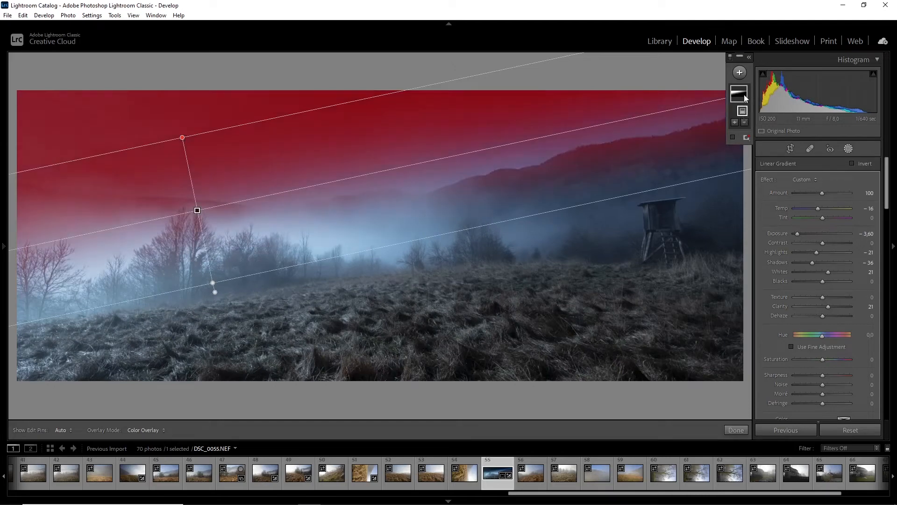
left_click(749, 57)
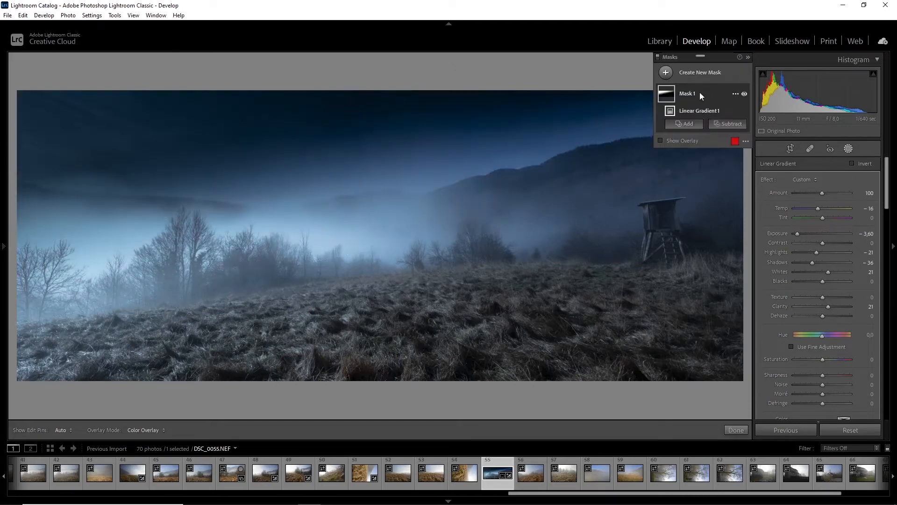
left_click(689, 97)
double_click(688, 97)
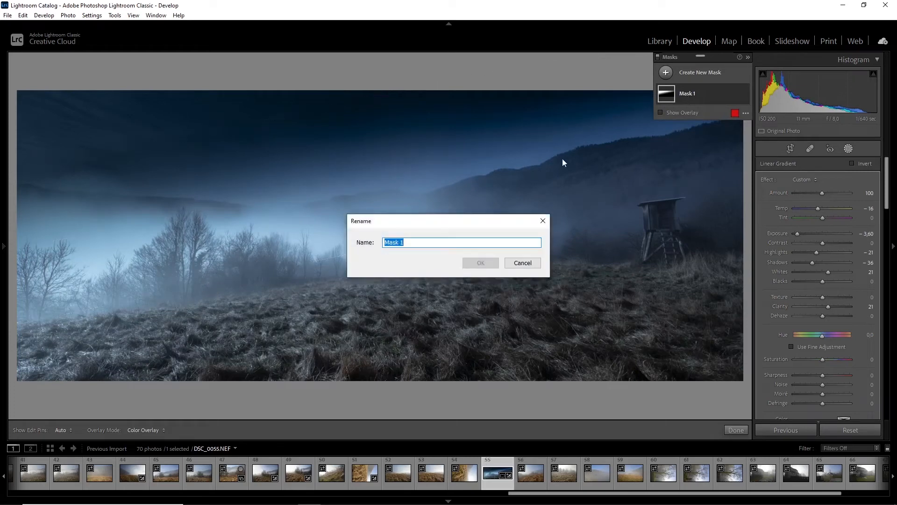
type("sky")
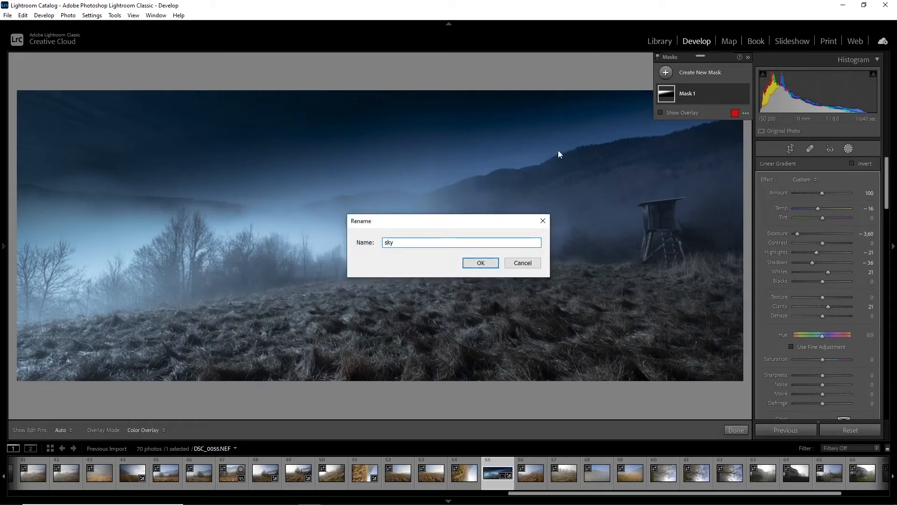
left_click(480, 263)
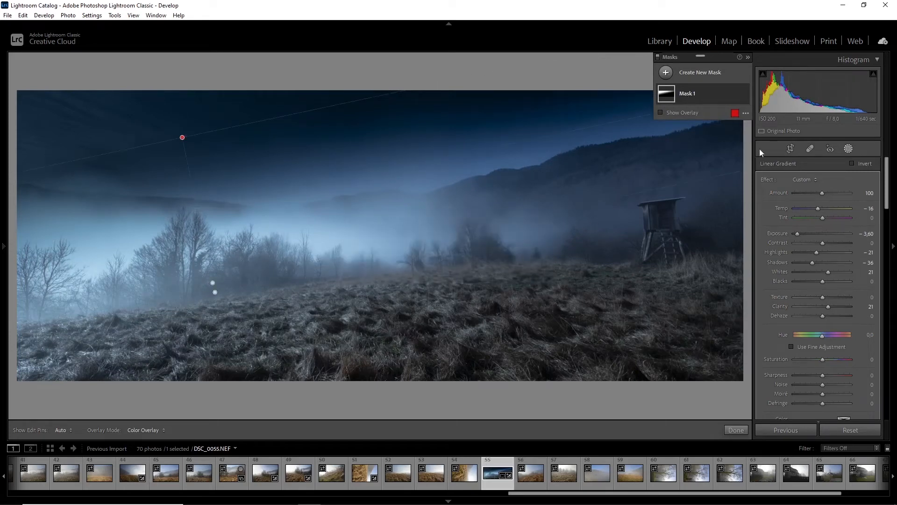
Add a linear gradient mask up the meadow to its upper edge with Exposure −0.30, Shadows −19, Blacks 23, Texture 8 and Clarity 9
left_click(666, 72)
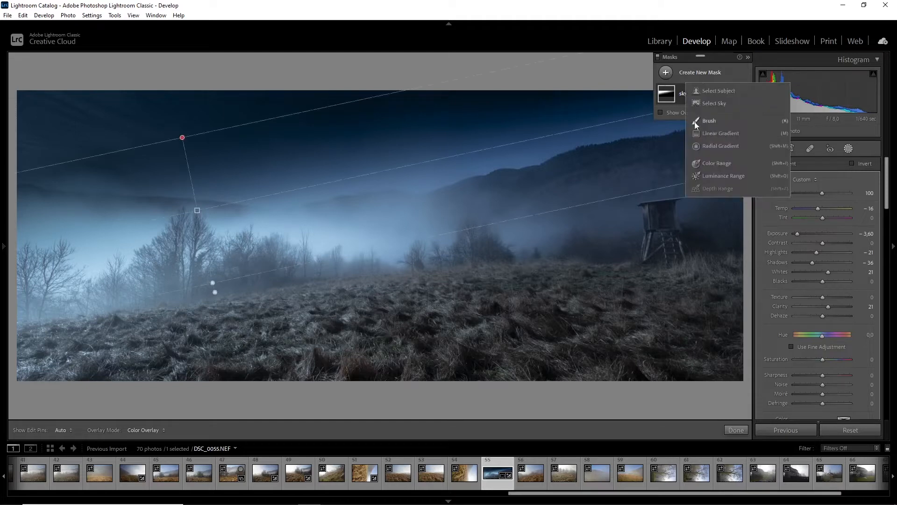
left_click(701, 133)
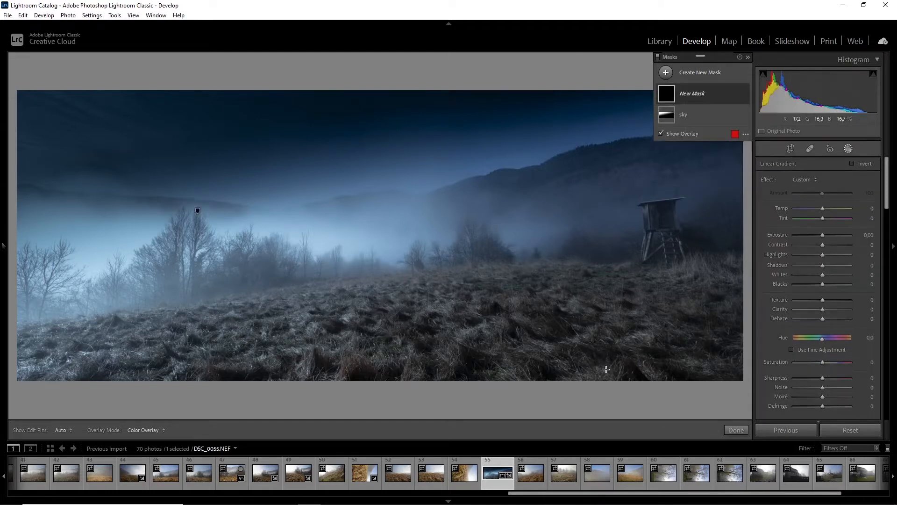
left_click_drag(543, 350, 536, 259)
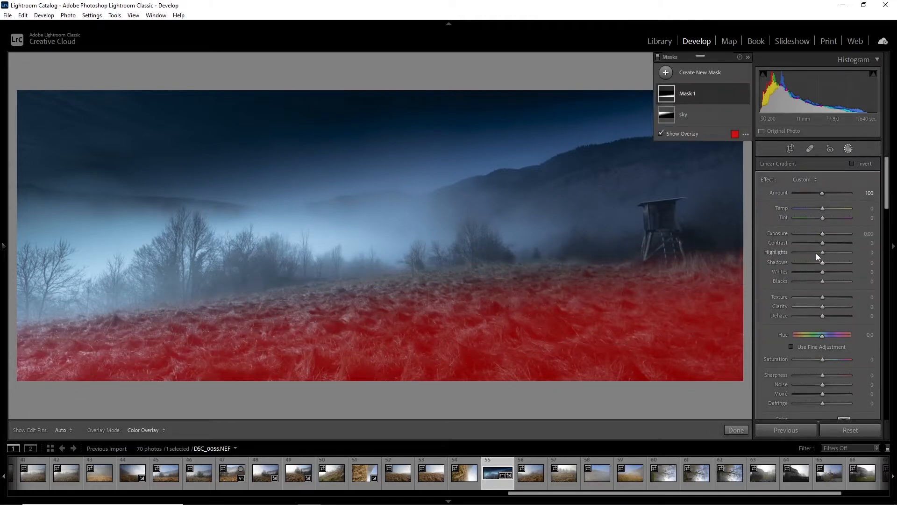
mouse_move(821, 232)
left_mouse_down()
mouse_move(812, 233)
mouse_move(820, 234)
left_mouse_up()
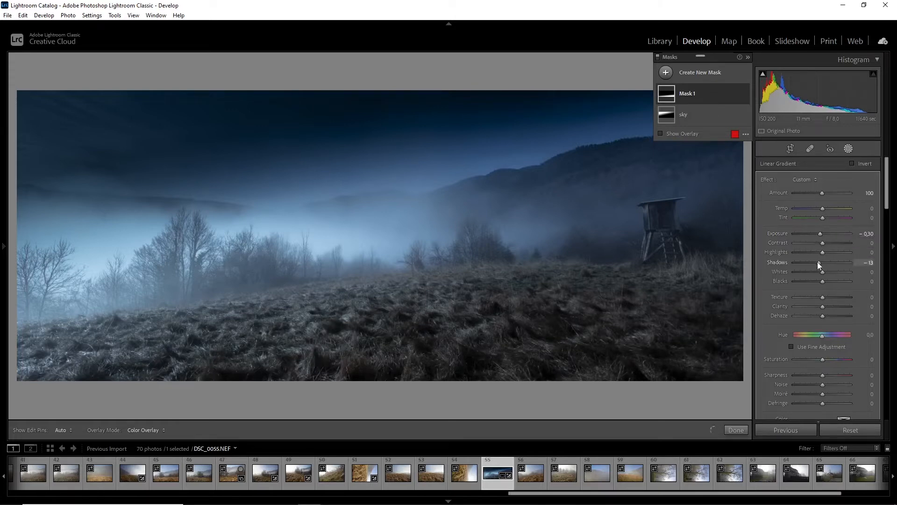
left_click_drag(817, 262, 829, 281)
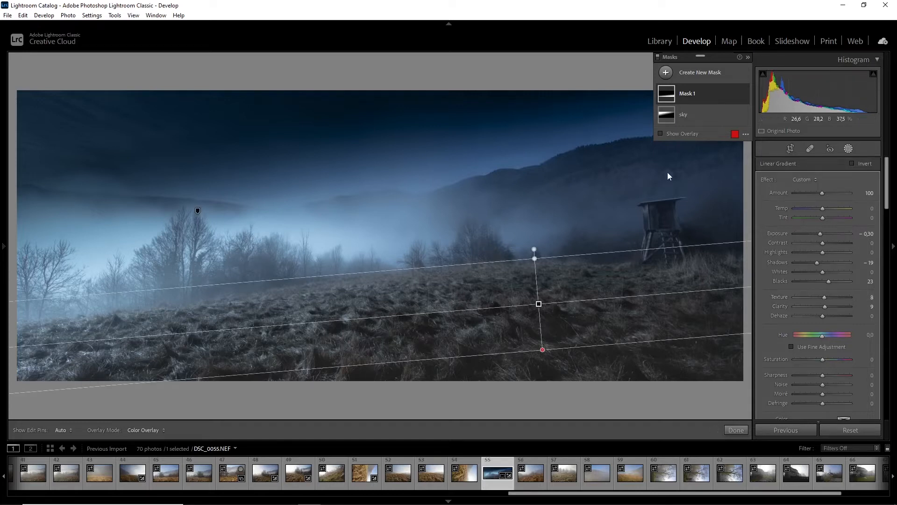
Rename the new meadow gradient mask to "ground"
double_click(687, 93)
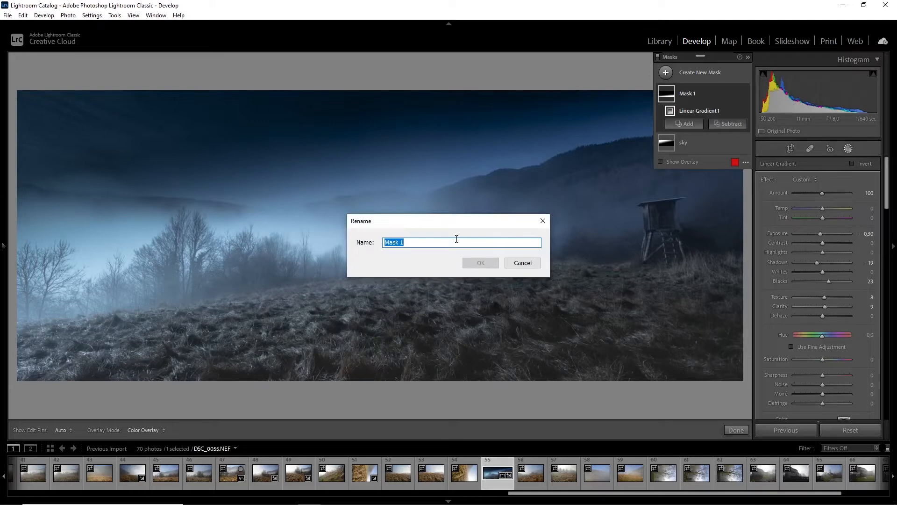
type("ground")
key("Return")
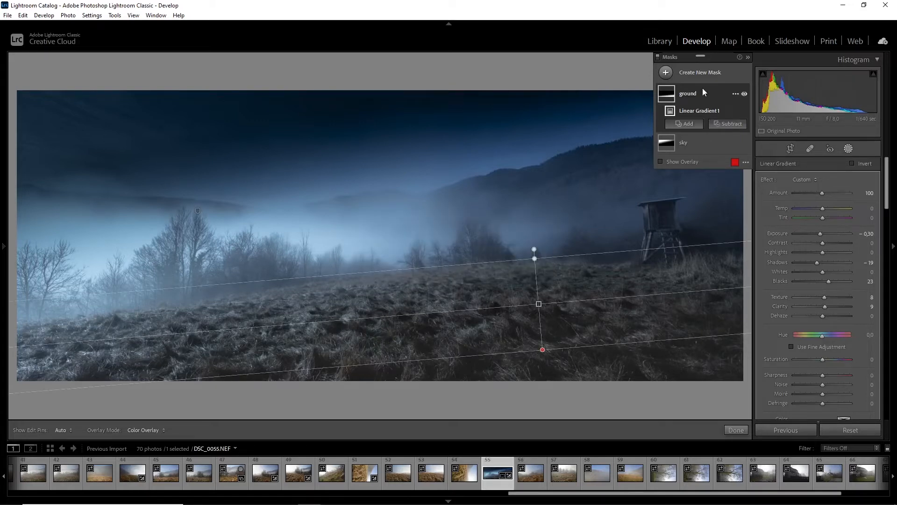
Add a wide, slightly tilted radial gradient mask over the foggy trees, then enlarge and shift it toward the hunting tower
left_click(673, 72)
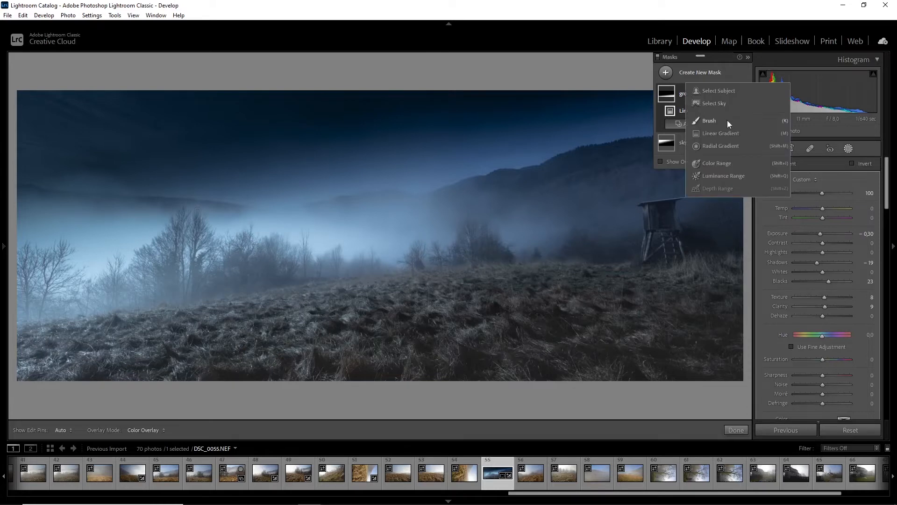
left_click(732, 147)
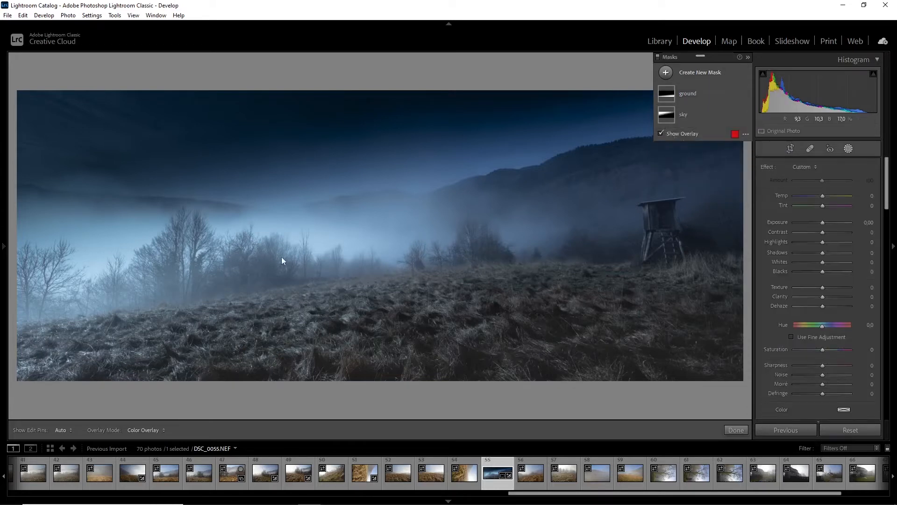
left_click_drag(200, 258, 423, 229)
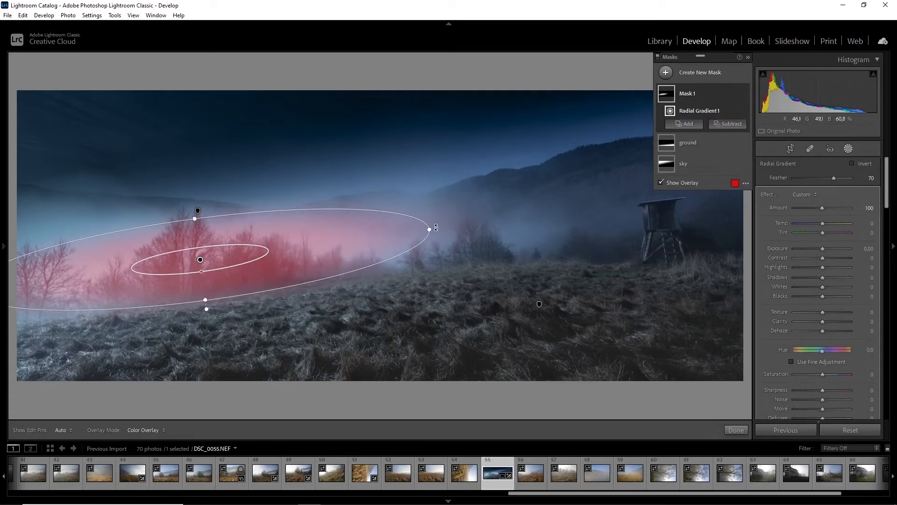
left_click_drag(436, 227, 564, 223)
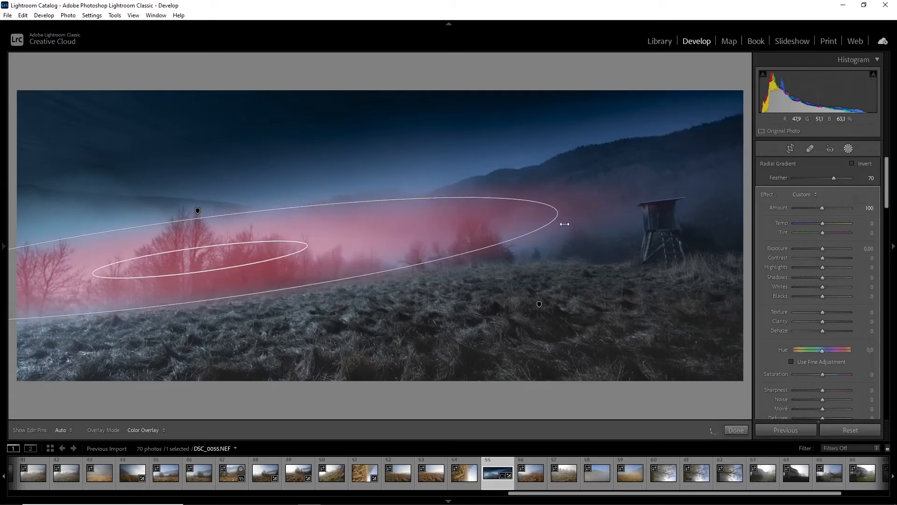
left_click_drag(196, 215, 194, 194)
left_click_drag(545, 232, 545, 237)
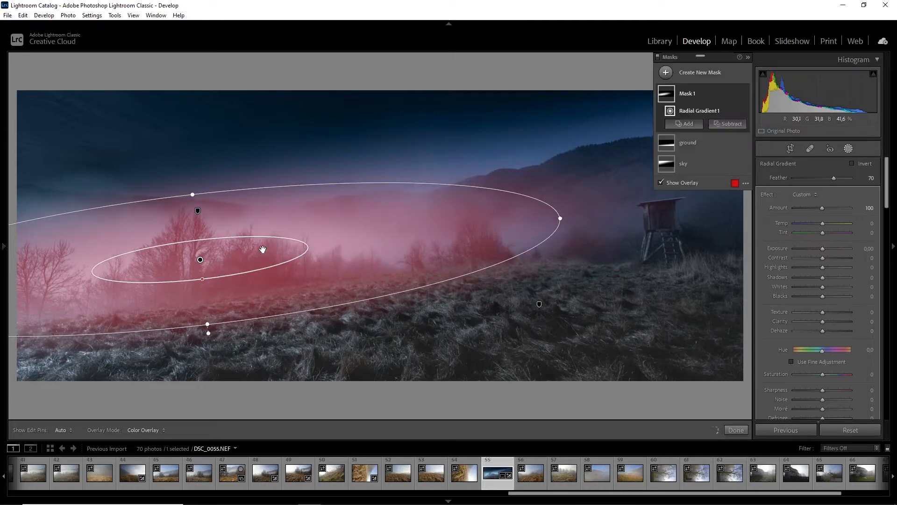
mouse_move(263, 249)
left_mouse_down()
mouse_move(245, 255)
mouse_move(254, 253)
left_mouse_up()
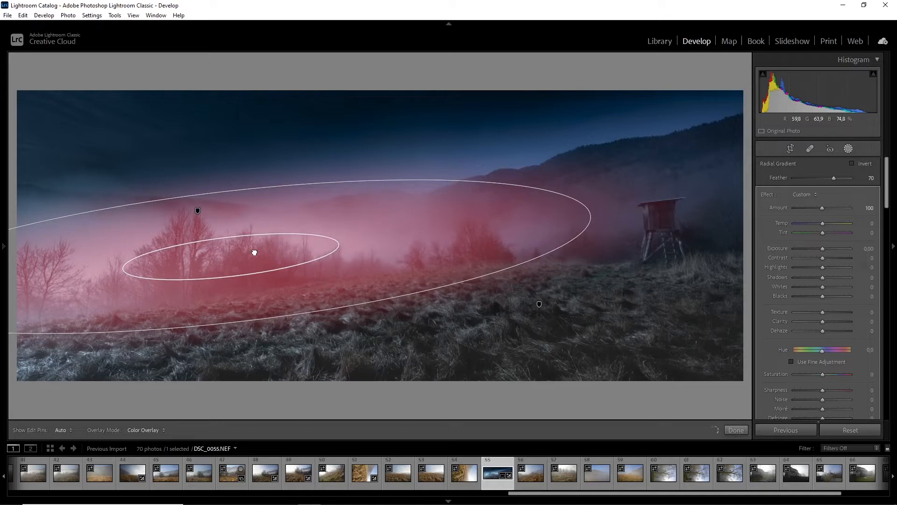
left_click_drag(254, 253, 255, 253)
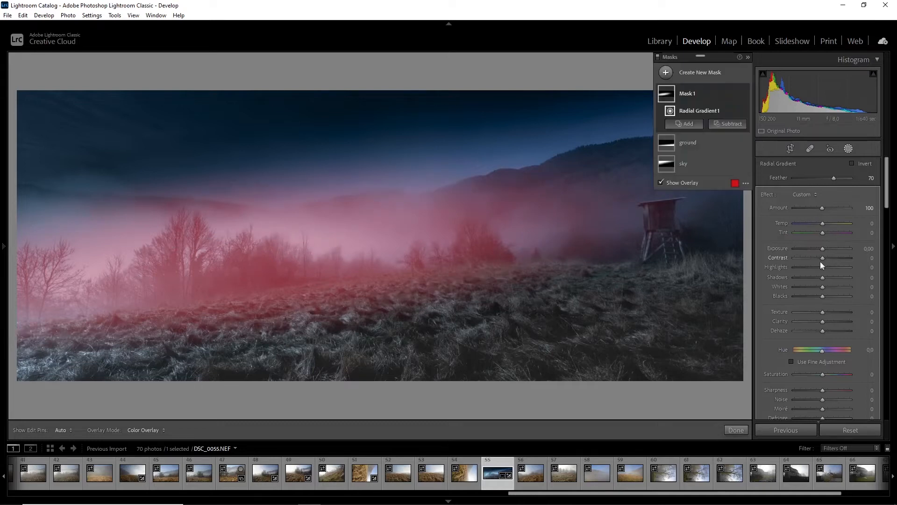
Hide the overlay and brighten the foggy tree mask with Exposure 0.44, Highlights −51, Whites 53, Blacks −45 and Clarity 13
key("o")
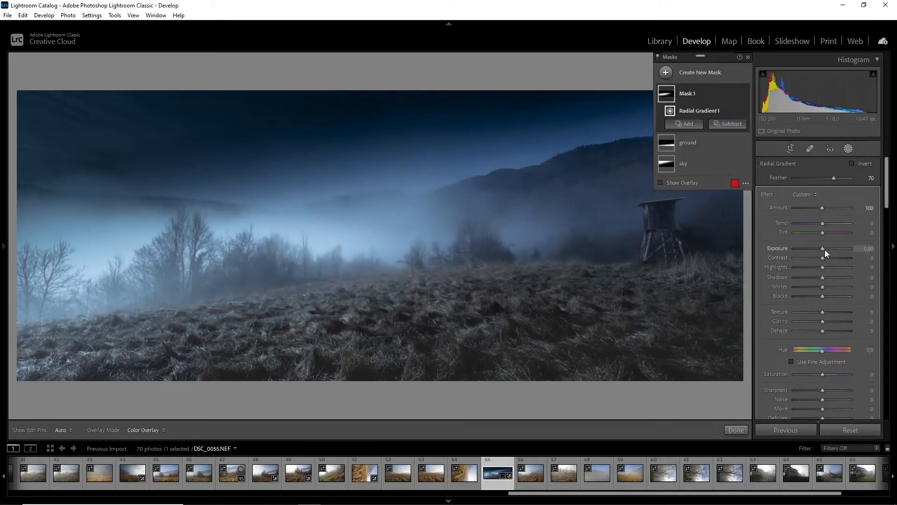
left_click_drag(825, 250, 828, 249)
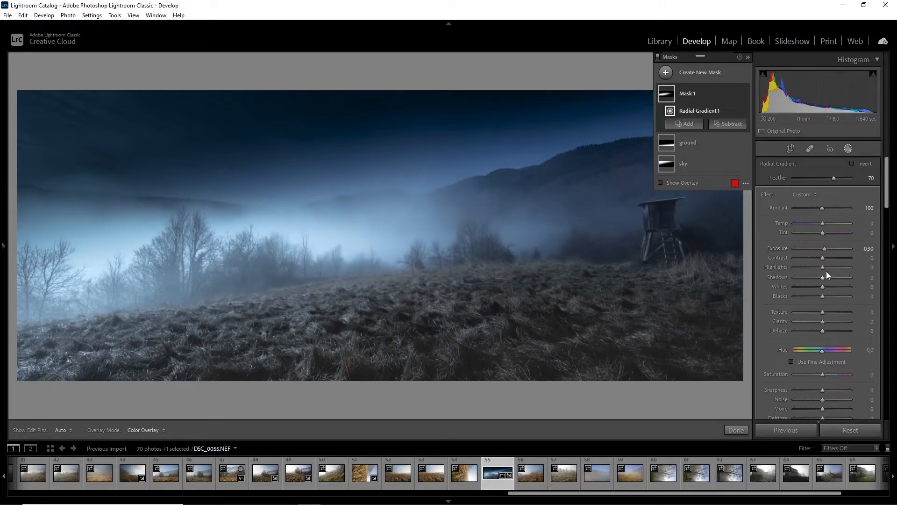
left_click_drag(825, 267, 810, 269)
left_click_drag(810, 268, 820, 287)
left_click_drag(822, 287, 835, 287)
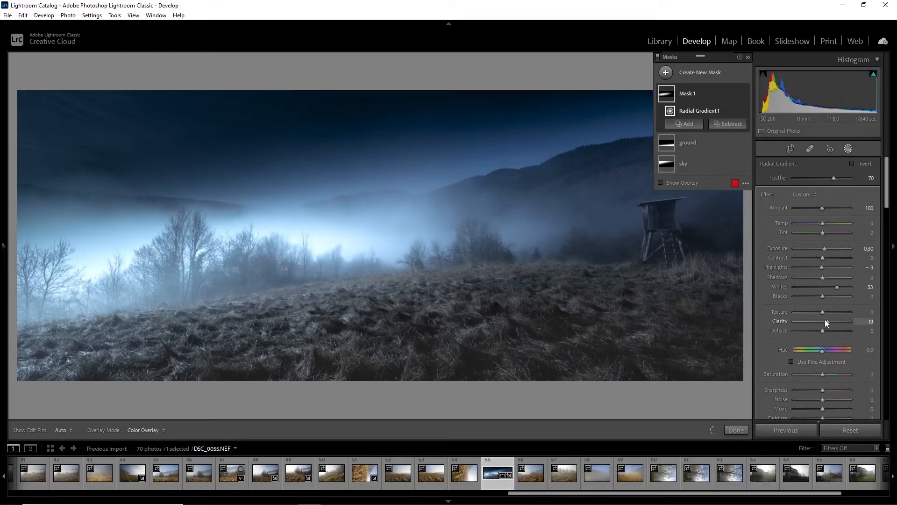
left_click_drag(825, 319, 824, 320)
left_click_drag(824, 249, 826, 249)
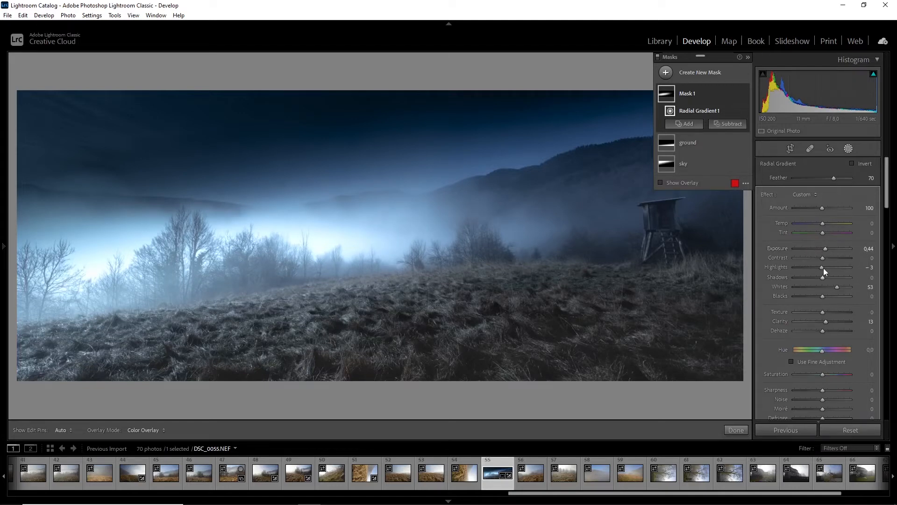
mouse_move(821, 268)
left_mouse_down()
mouse_move(794, 267)
mouse_move(809, 271)
left_mouse_up()
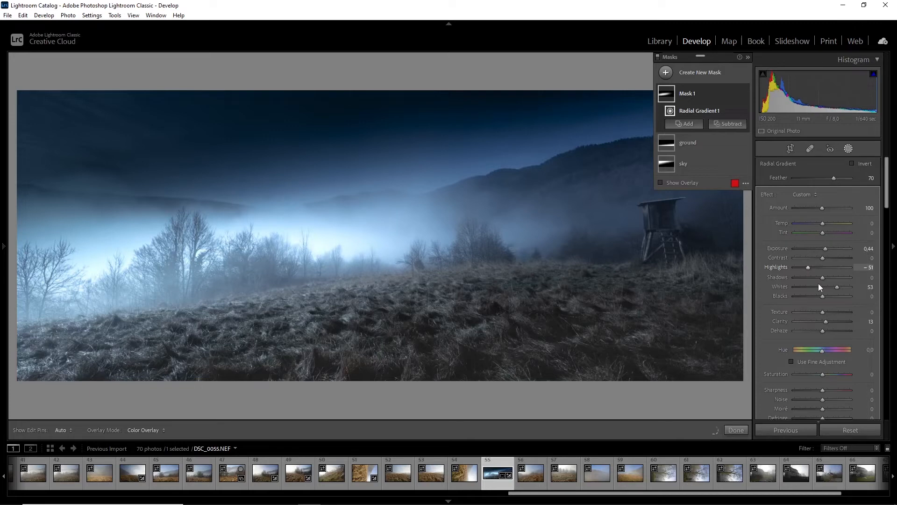
left_click_drag(822, 297, 806, 297)
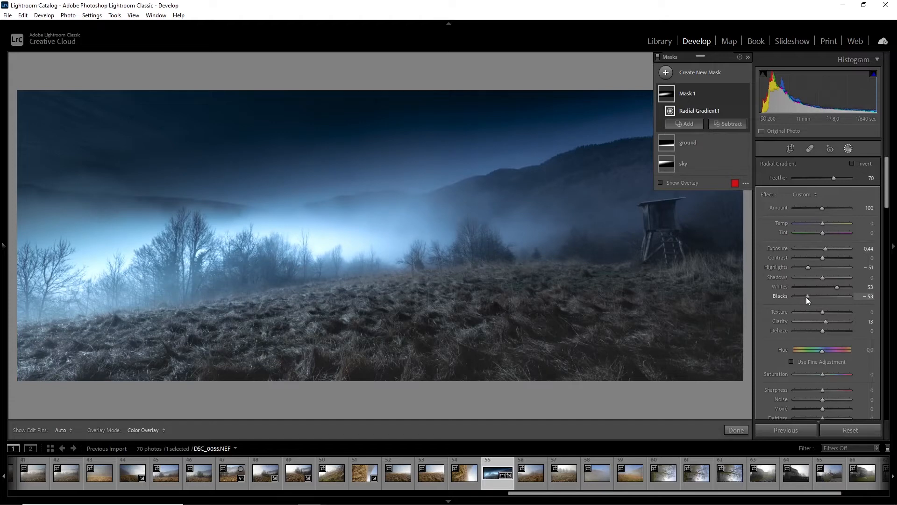
left_click_drag(807, 296, 809, 298)
Rename the radial mask over the trees to "forest"
double_click(692, 95)
key("BackSpace")
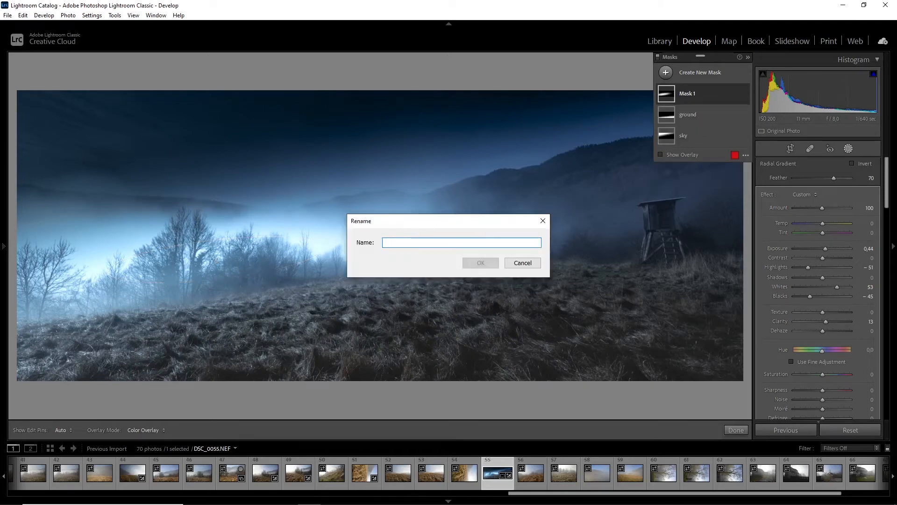
type("forest")
key("Return")
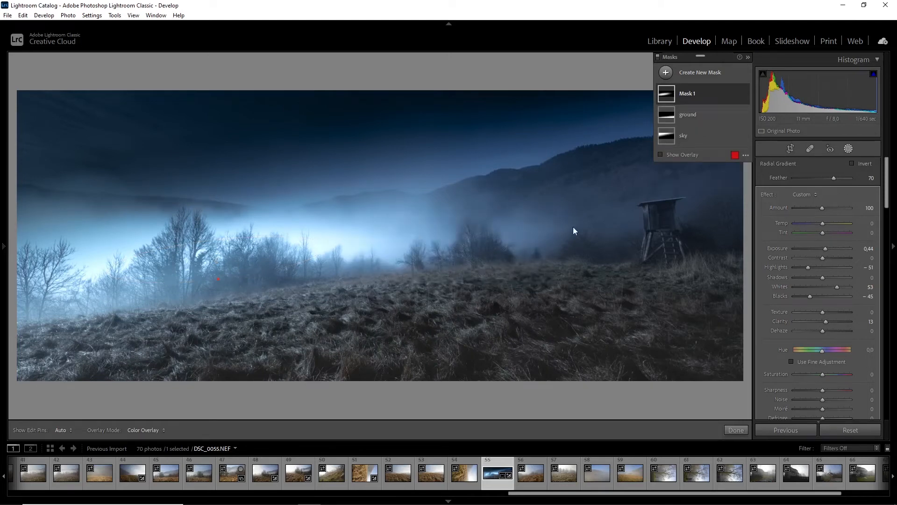
Add a horizontal oval radial gradient mask around the hunting tower and shift it slightly toward the trees
left_click(662, 75)
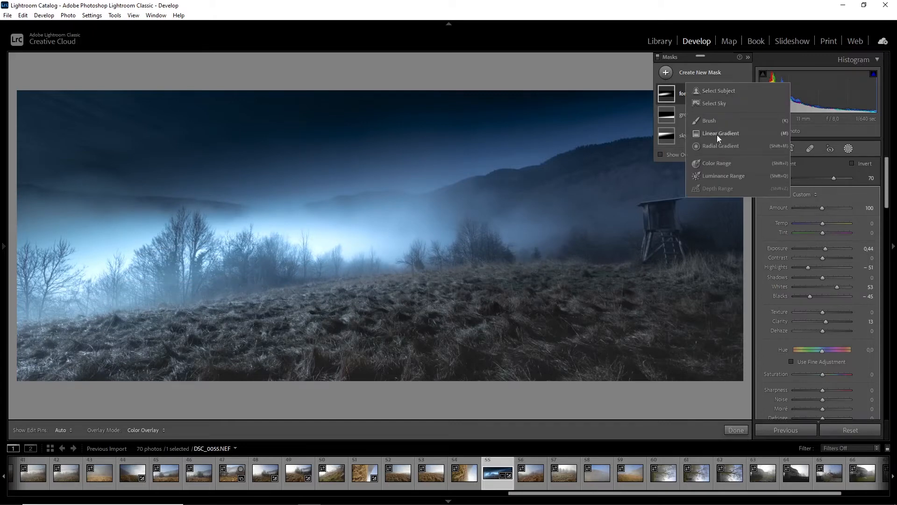
left_click(718, 146)
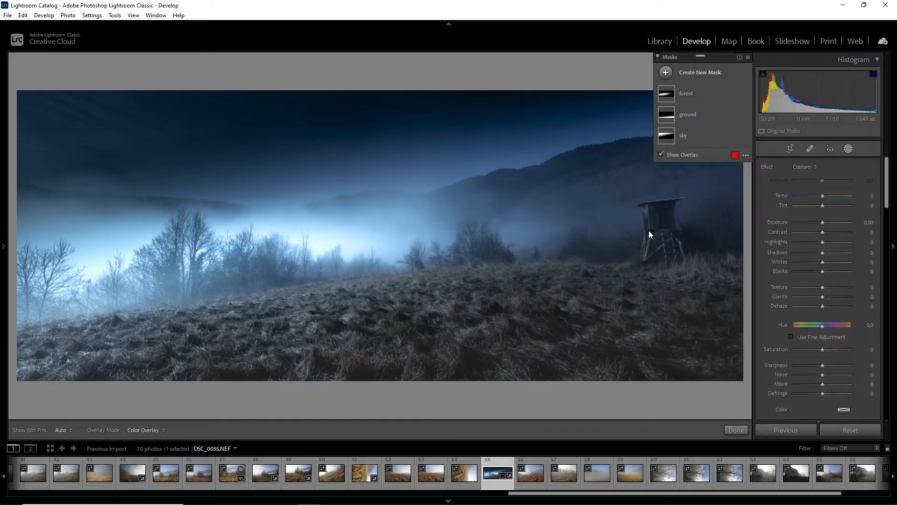
left_click_drag(649, 230, 766, 277)
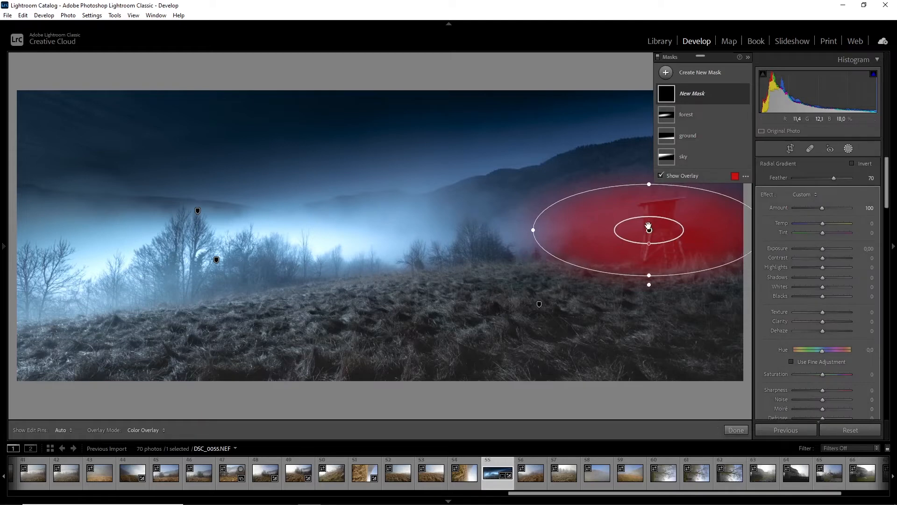
left_click_drag(649, 228, 634, 229)
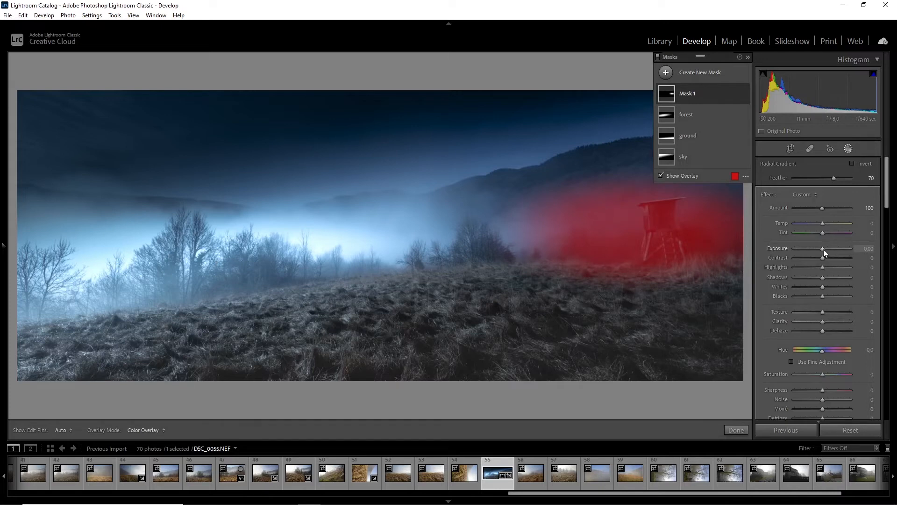
Brighten the hunting tower mask with Exposure 0.98, Shadows 34 and Texture 11
left_click_drag(824, 248, 827, 249)
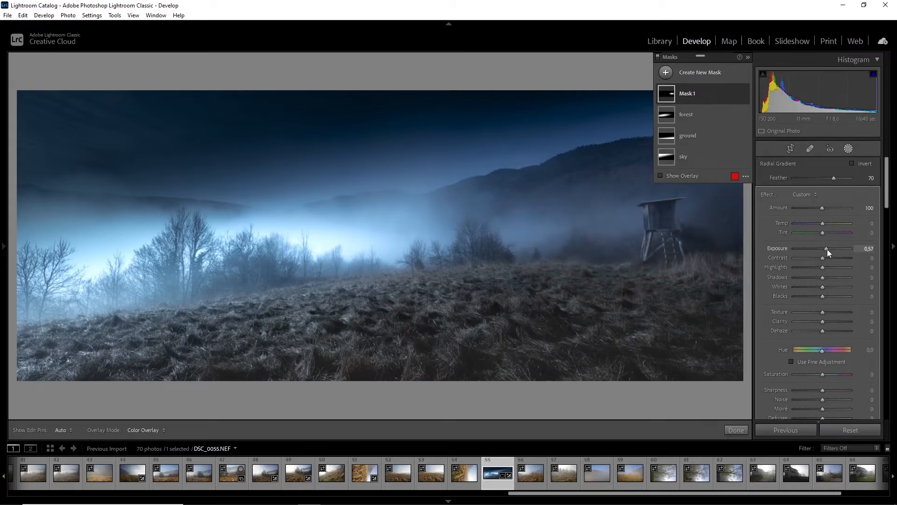
left_click_drag(828, 251, 830, 249)
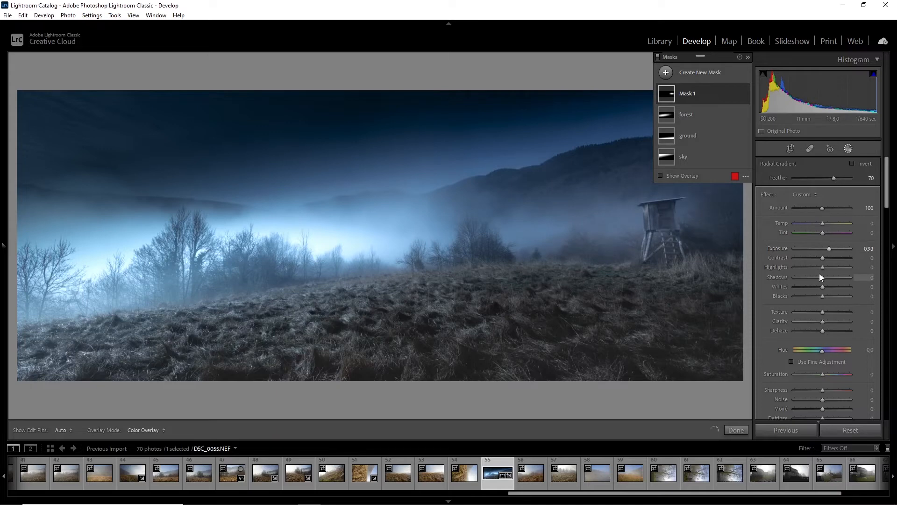
left_click_drag(821, 277, 831, 279)
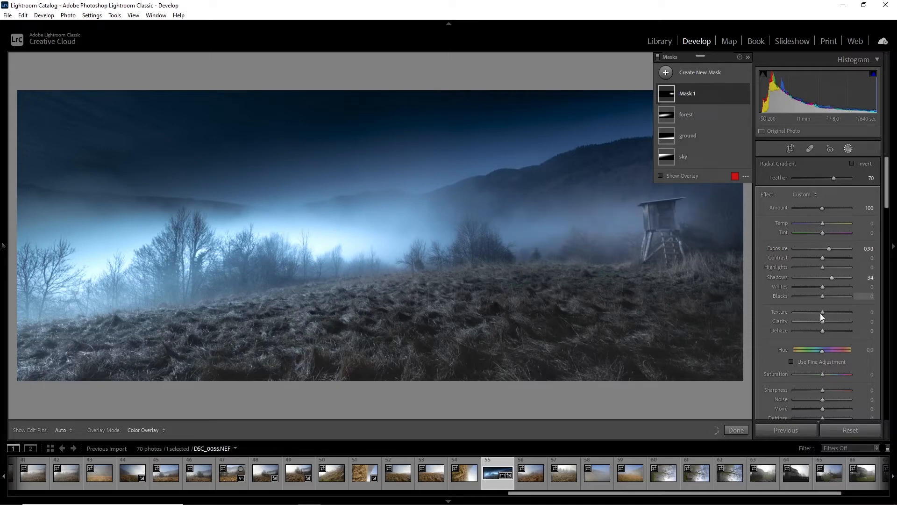
left_click_drag(822, 316, 826, 313)
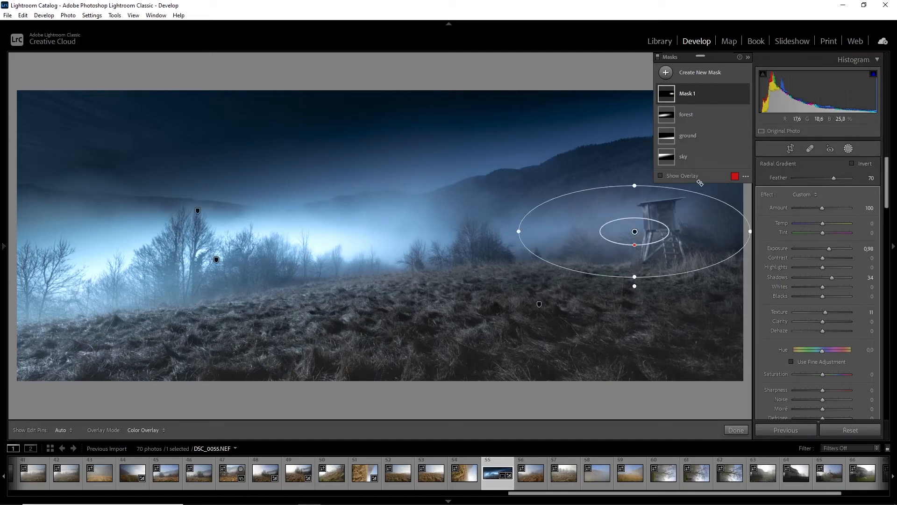
Refine the hunting tower mask with Whites 14, Clarity 8 and Temp 4, checking the tower up close
left_click(633, 257)
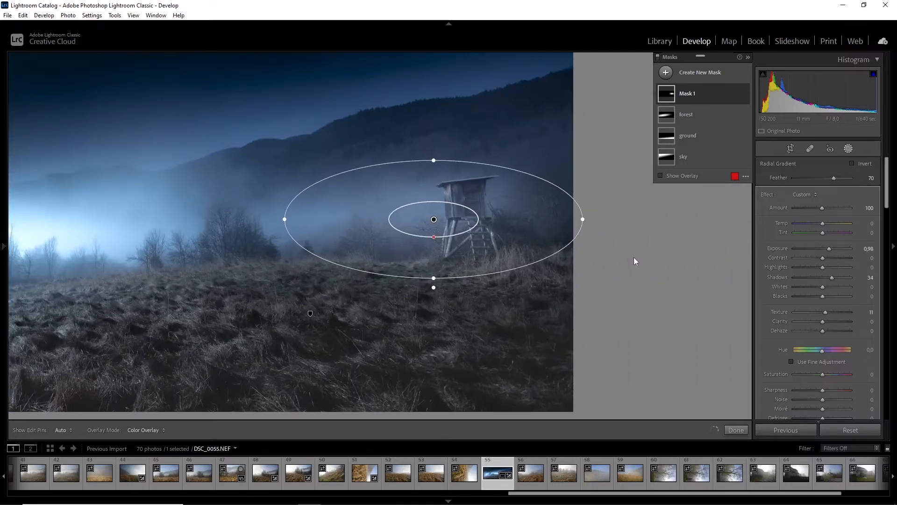
key("ctrl+equal")
key("ctrl+equal")
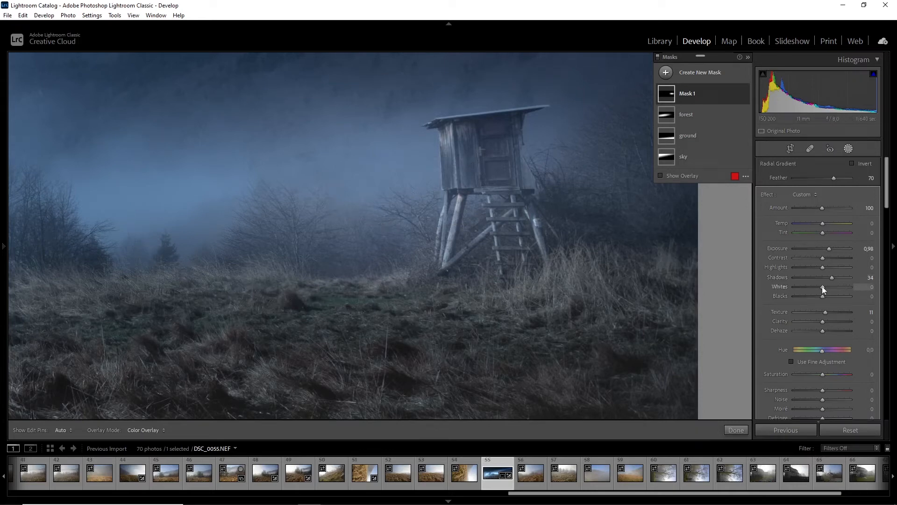
left_click_drag(835, 286, 825, 286)
left_click_drag(823, 321, 834, 321)
left_click_drag(835, 321, 825, 322)
left_click_drag(822, 374, 828, 374)
double_click(828, 374)
left_click_drag(823, 223, 823, 223)
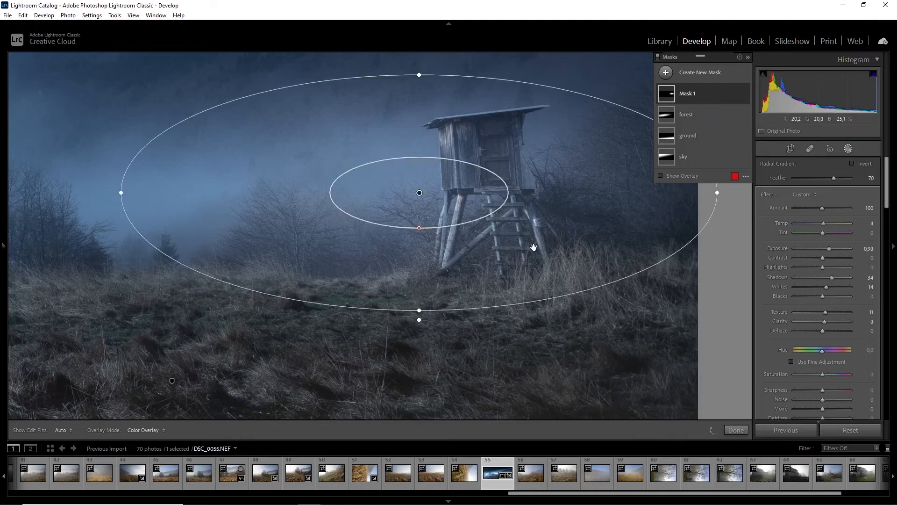
Shift and slightly tilt the radial gradient over the hunting tower and set its Temp to −6, Exposure to 1.04 and Shadows to 55
left_click(534, 247)
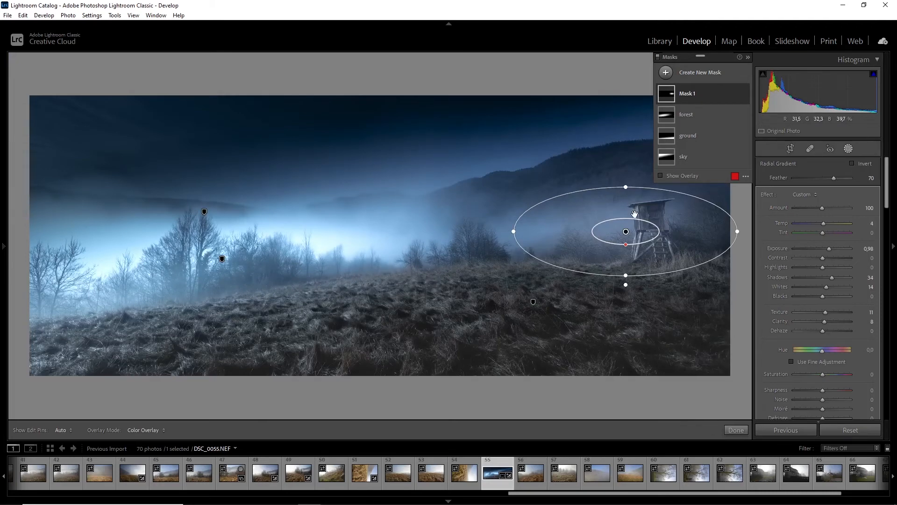
left_click_drag(638, 218, 646, 221)
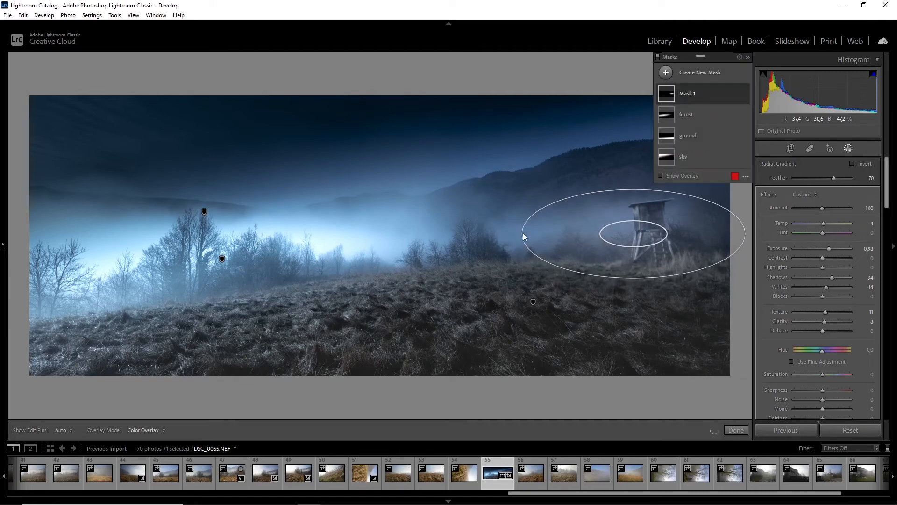
left_click_drag(514, 236, 510, 243)
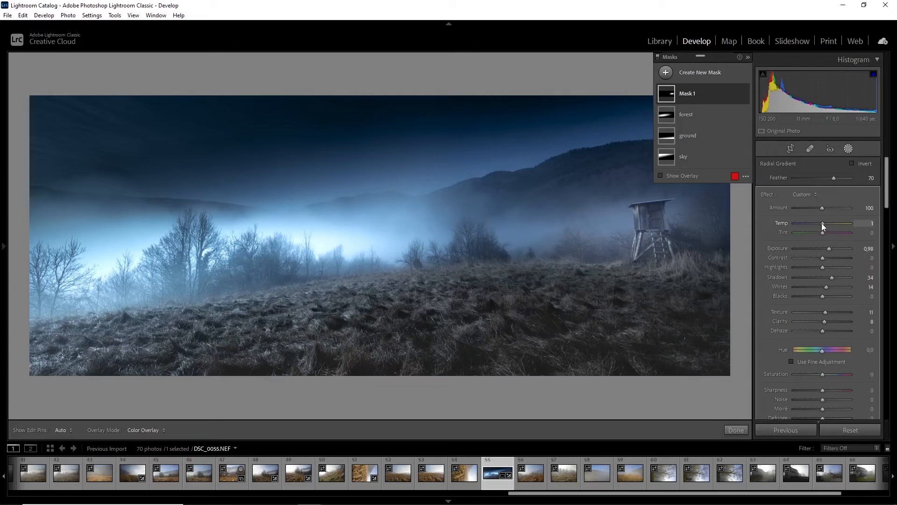
left_click_drag(821, 223, 832, 248)
left_click_drag(833, 279, 846, 282)
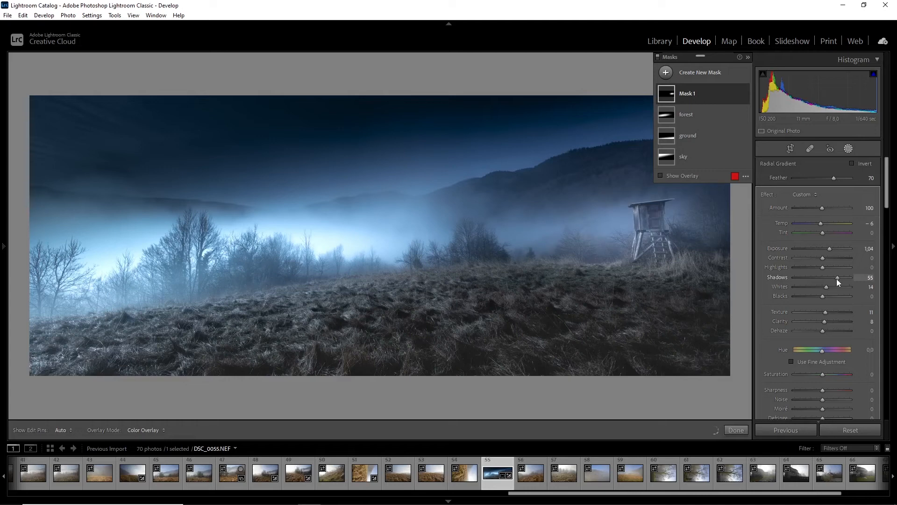
Rename the hunting tower mask as "hunting house"
double_click(689, 93)
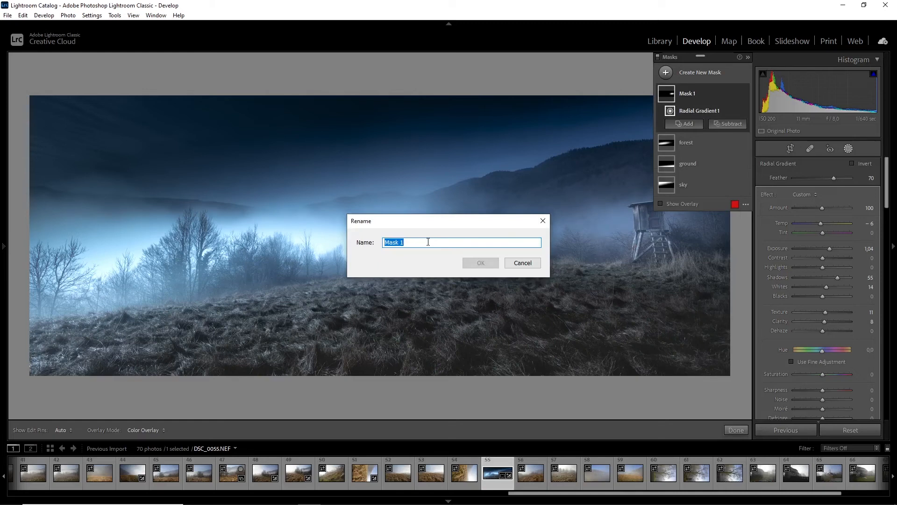
type("hunting h")
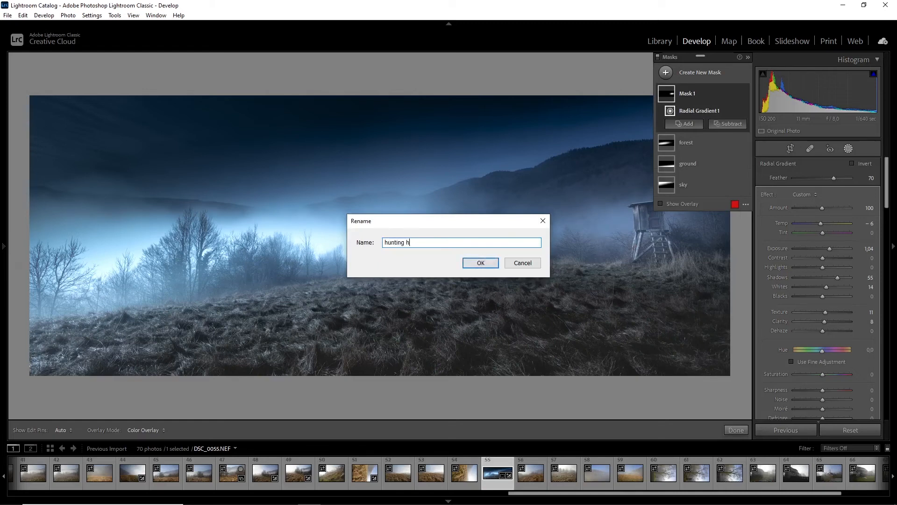
type("ouse")
left_click(480, 262)
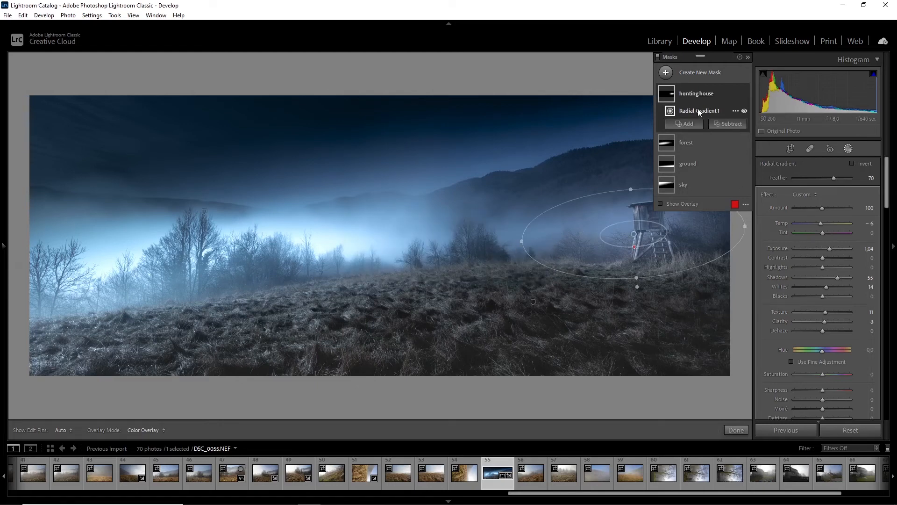
Shift the forest mask along the slope toward the hunting tower, warm its temperature slightly and close the masking tool
left_click(681, 142)
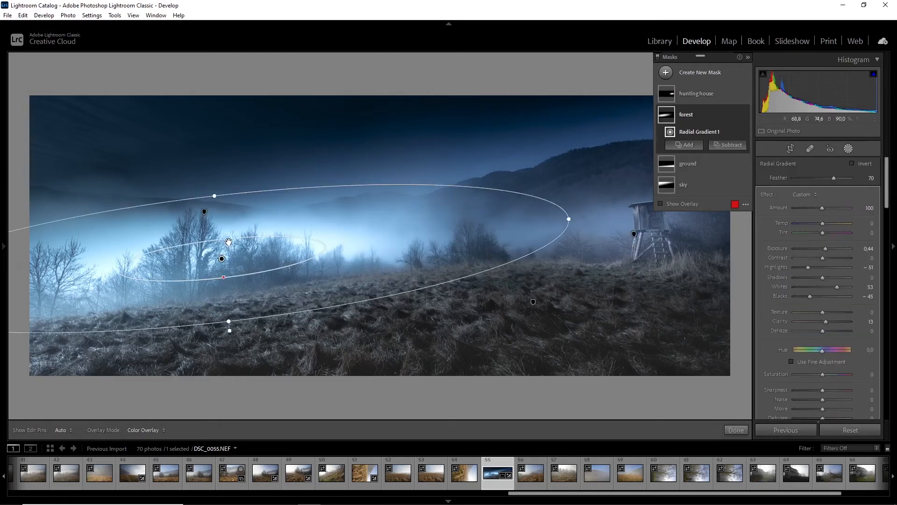
left_click_drag(251, 240, 308, 231)
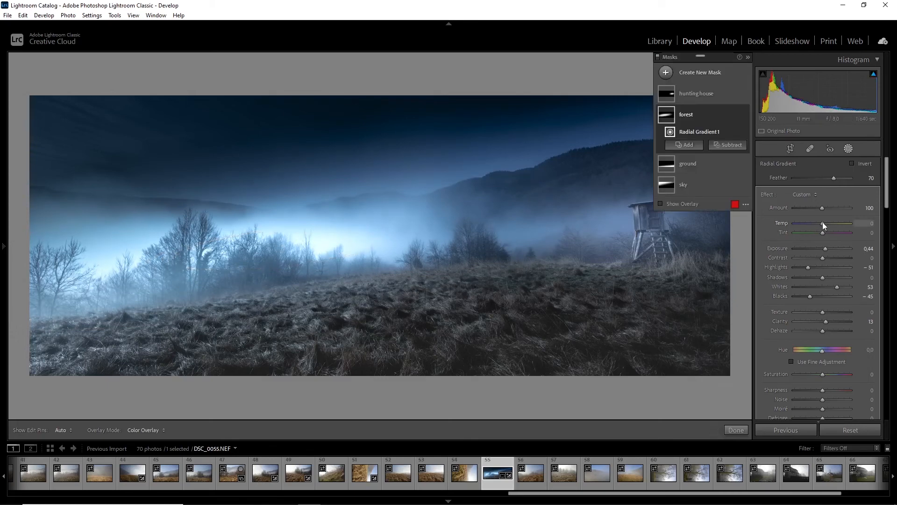
left_click_drag(824, 222, 827, 222)
left_click(848, 150)
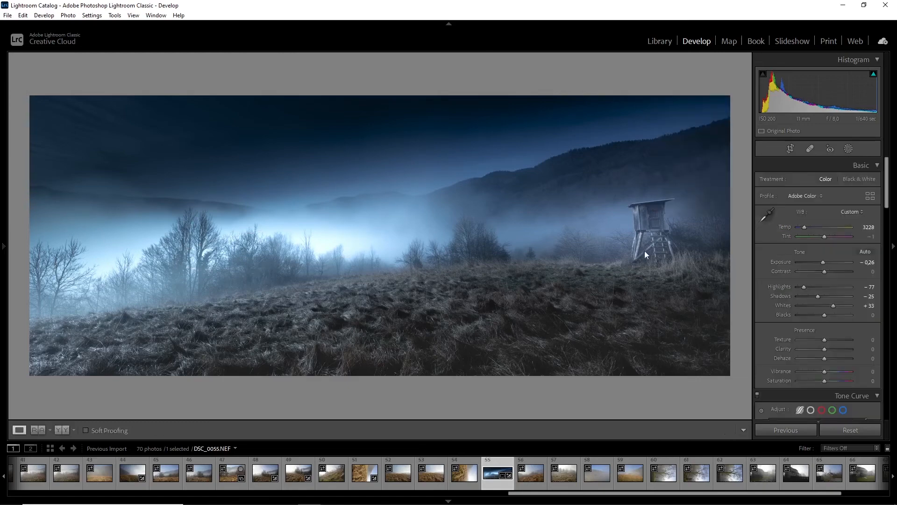
Set the photo's overall Vibrance to +7 and the HSL Blue saturation to −48
left_click(890, 205)
left_click(892, 234)
left_click_drag(889, 206, 889, 232)
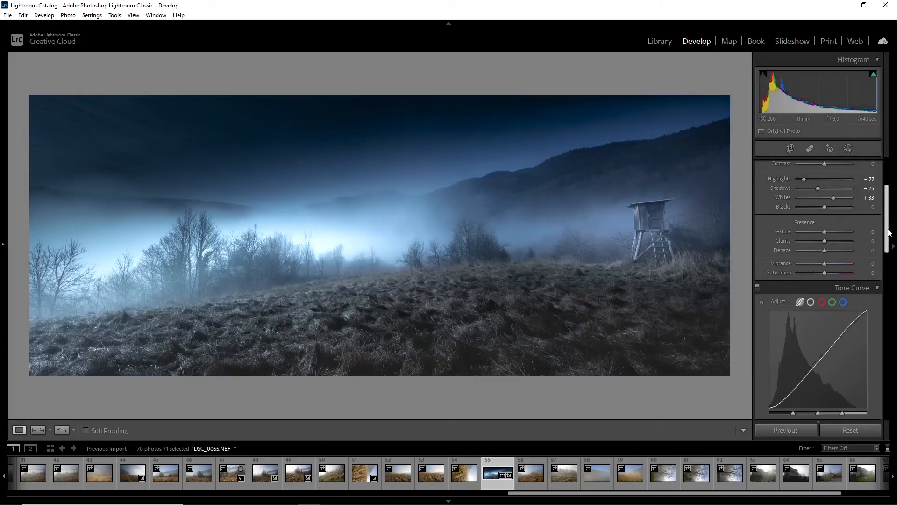
left_click_drag(889, 233, 890, 205)
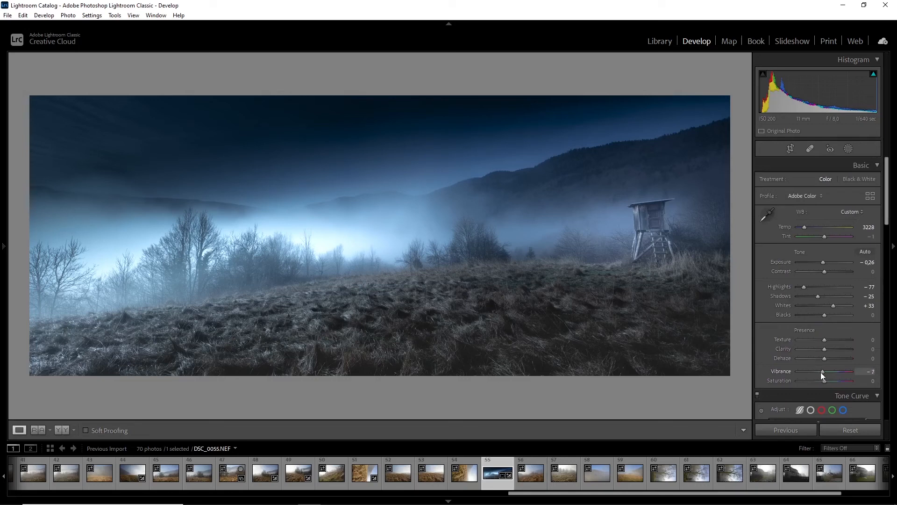
left_click_drag(821, 373, 814, 373)
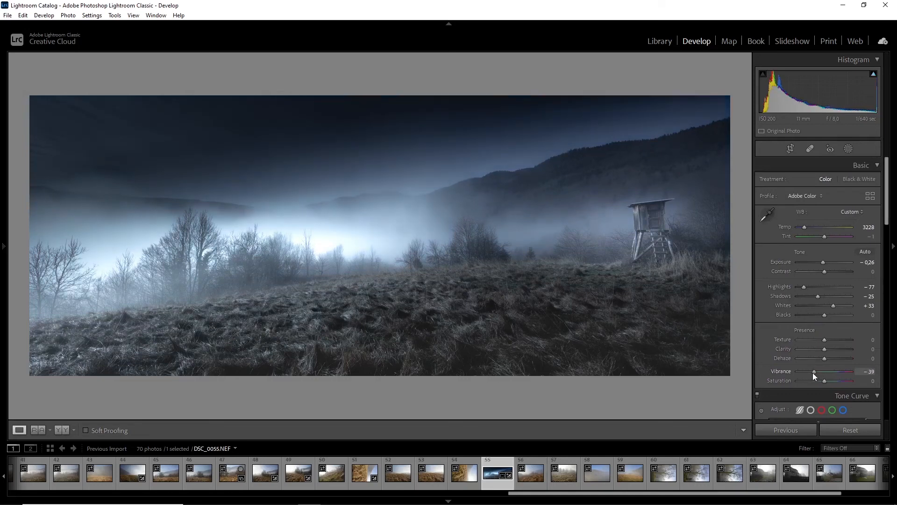
left_click_drag(820, 374, 827, 376)
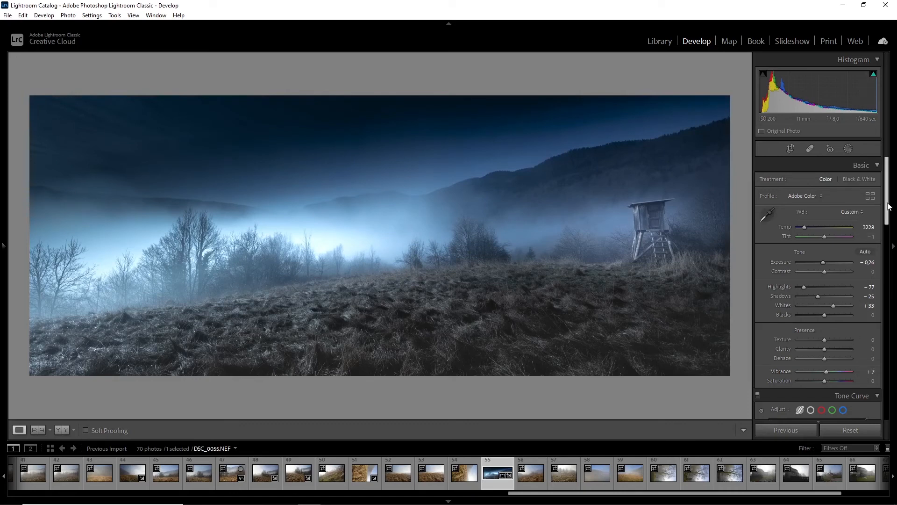
left_click_drag(889, 206, 883, 307)
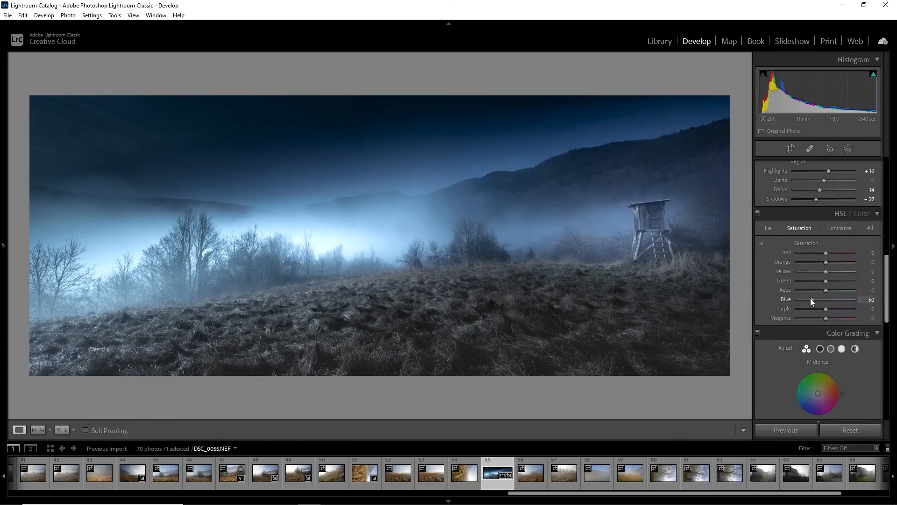
left_click_drag(812, 299, 811, 303)
Inspect the edited photo full screen and zoomed in on the hunting tower and the foggy trees
key("f")
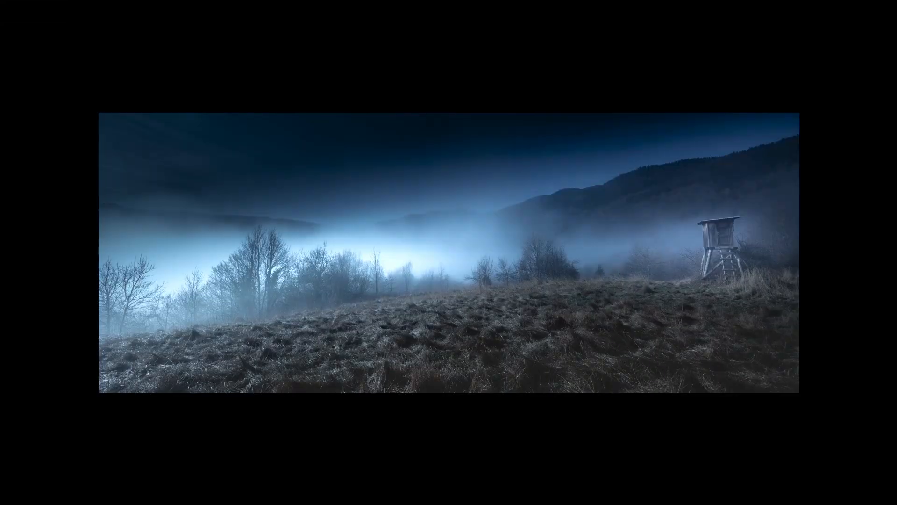
left_click(498, 249)
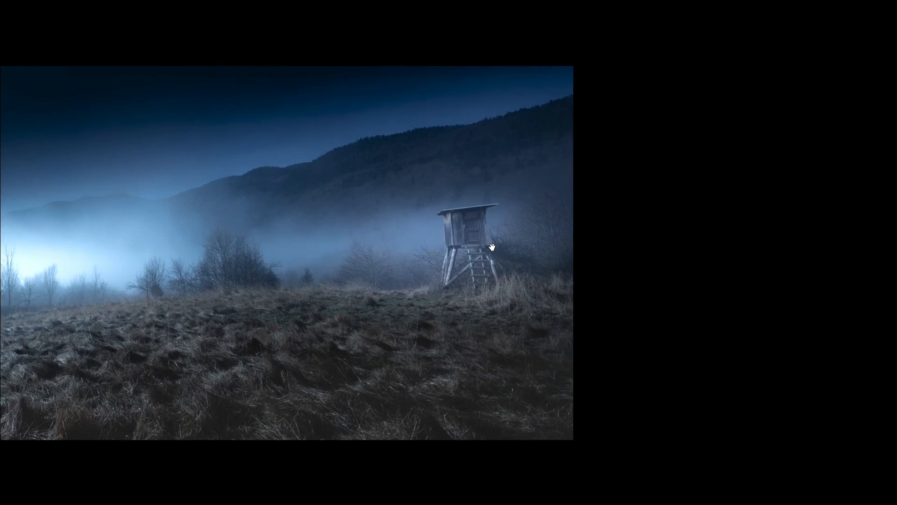
key("ctrl+equal")
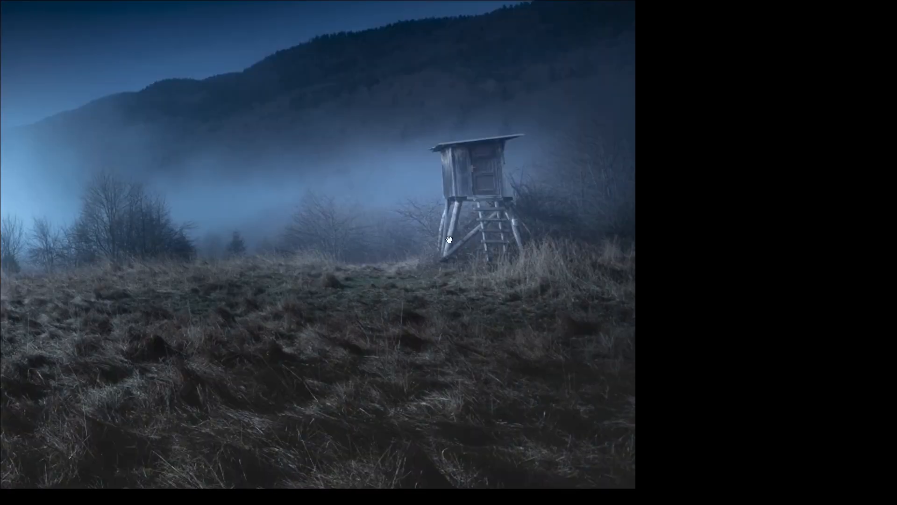
left_click_drag(296, 244, 827, 268)
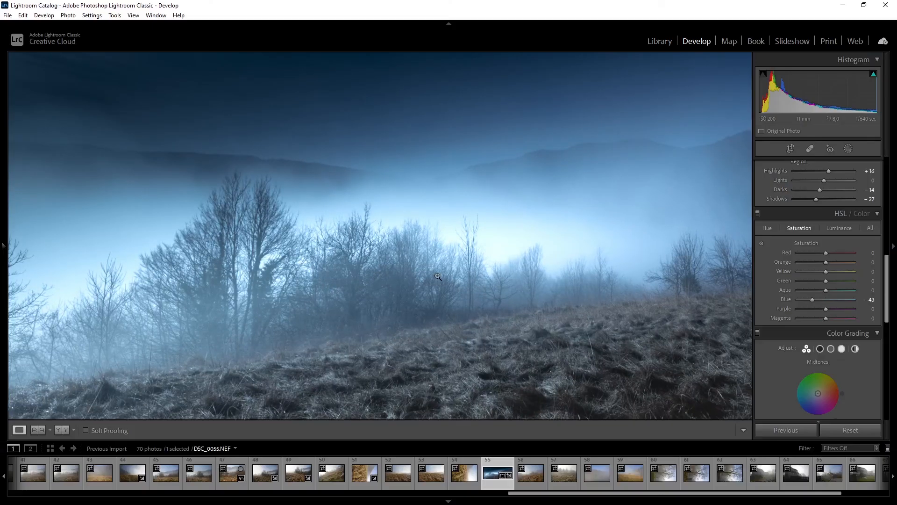
left_click(438, 276)
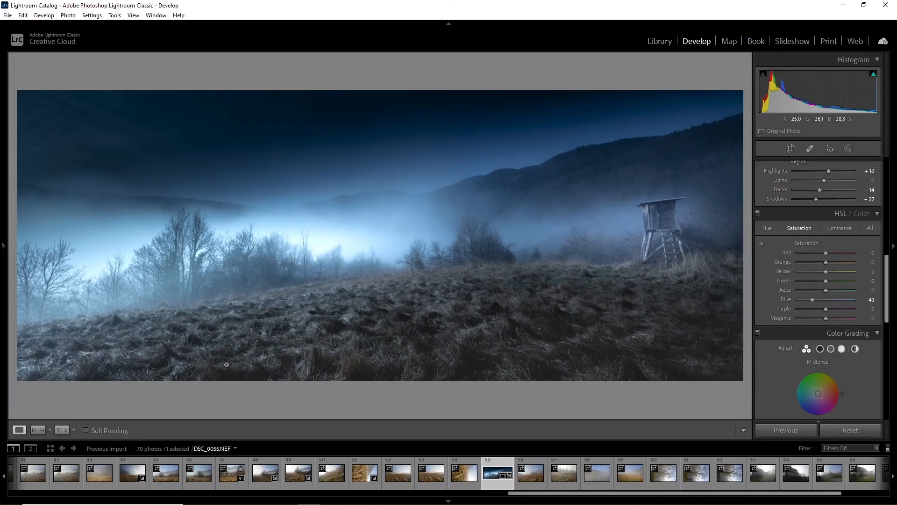
Compare the before and after versions side by side across the trees and fog, and return to the single-photo view
left_click(41, 430)
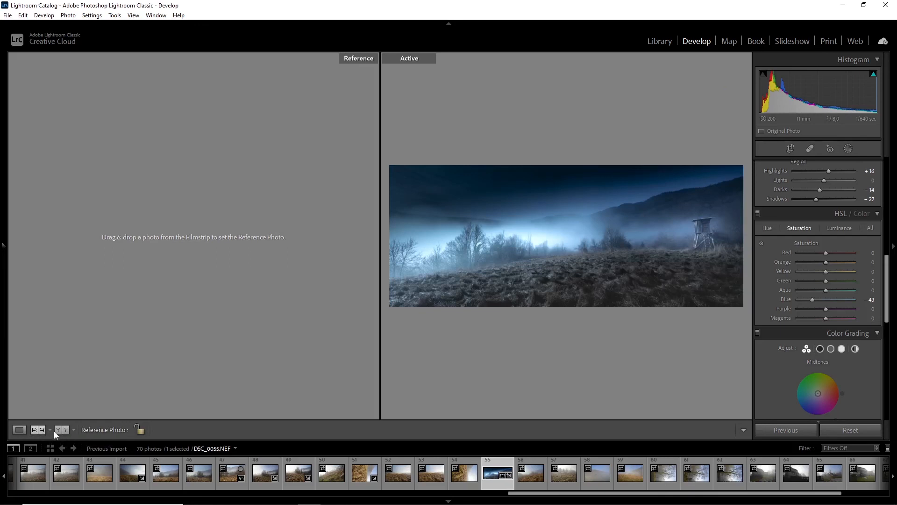
left_click(62, 430)
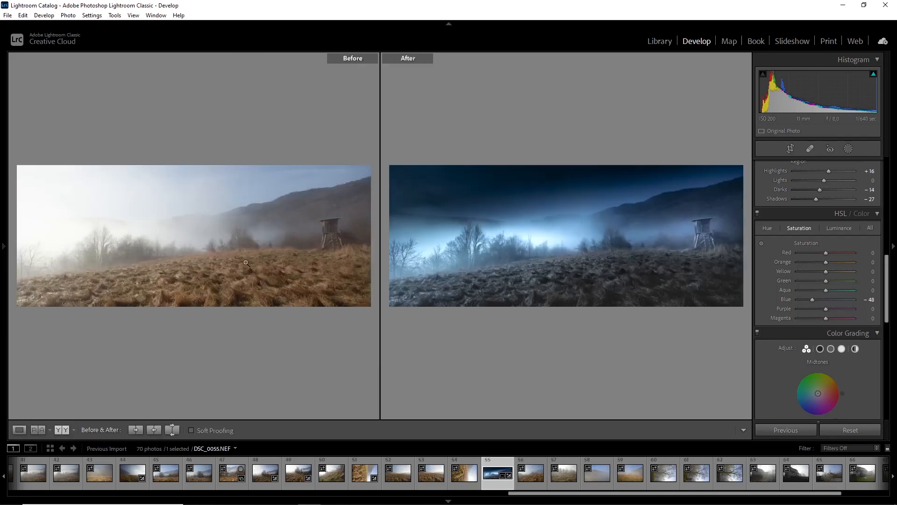
left_click(451, 236)
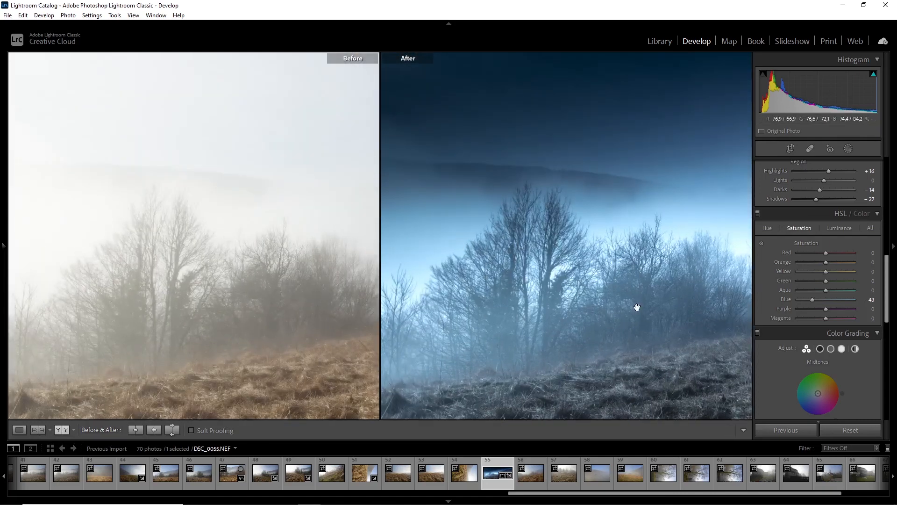
left_click_drag(620, 301, 290, 261)
left_click_drag(569, 233, 561, 254)
left_click(20, 430)
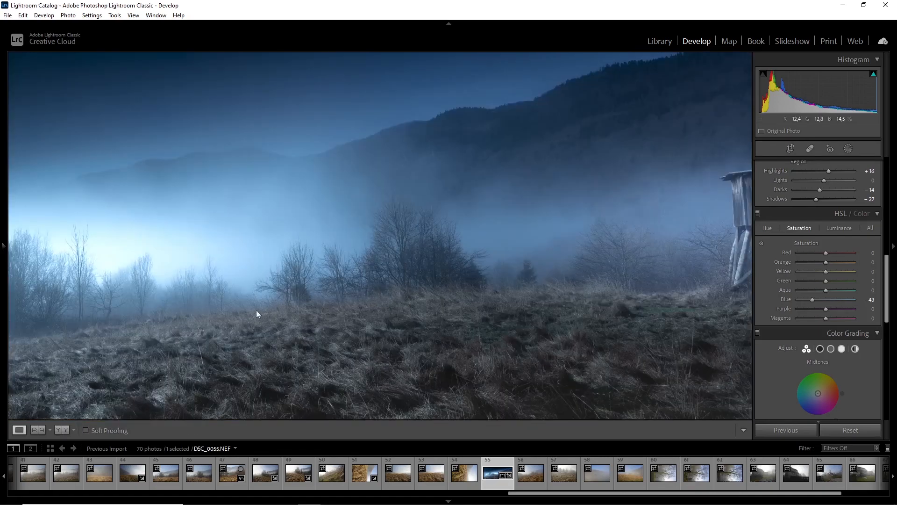
left_click(369, 271)
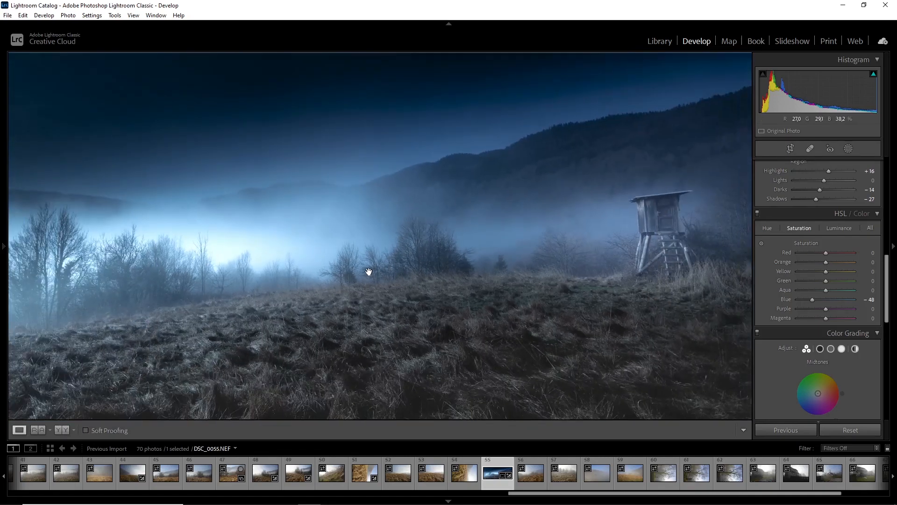